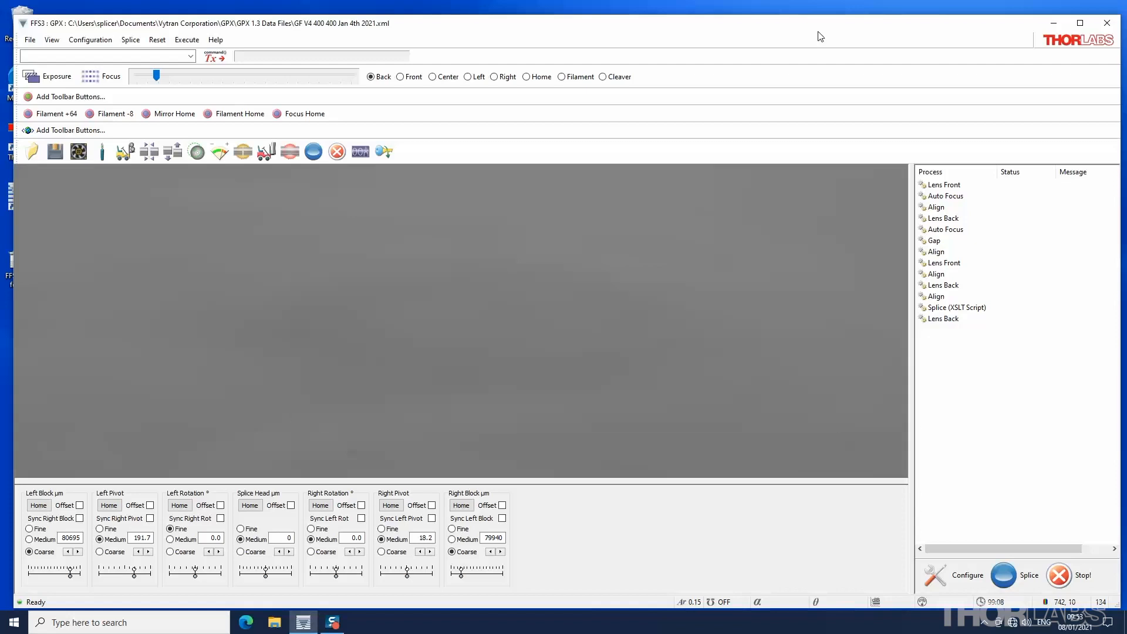
Add the Reset Rotation Motors and Perpendicular View processes to the Processes toolbar
left_click(109, 41)
mouse_move(108, 54)
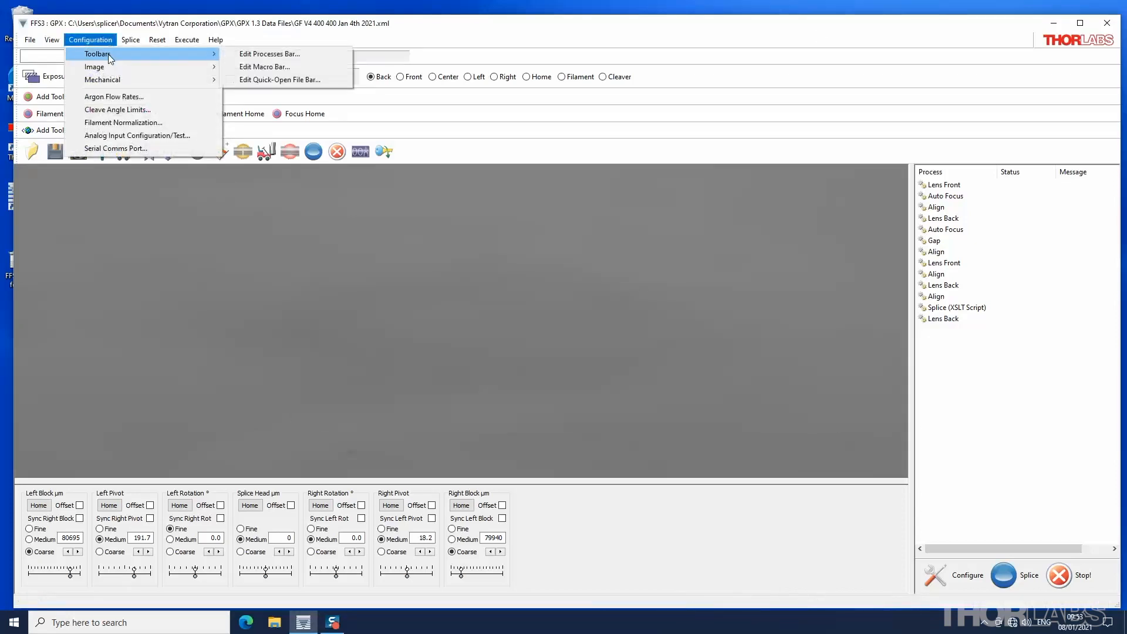
left_click(233, 58)
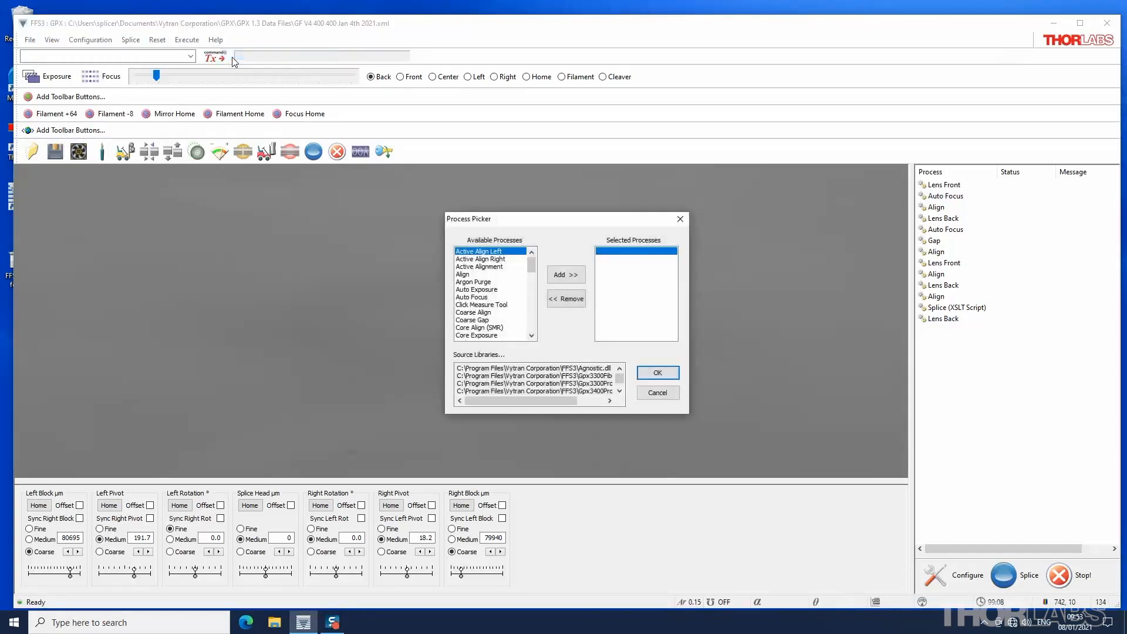
left_click(531, 335)
scroll(532, 335, "down", 4)
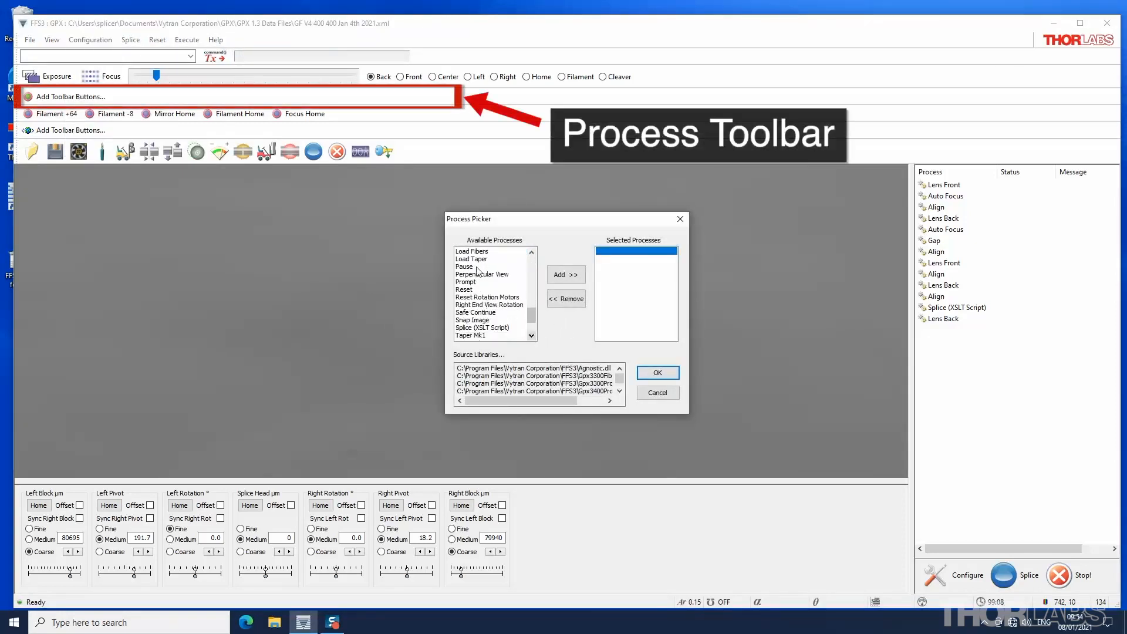
left_click(491, 297)
left_click(566, 275)
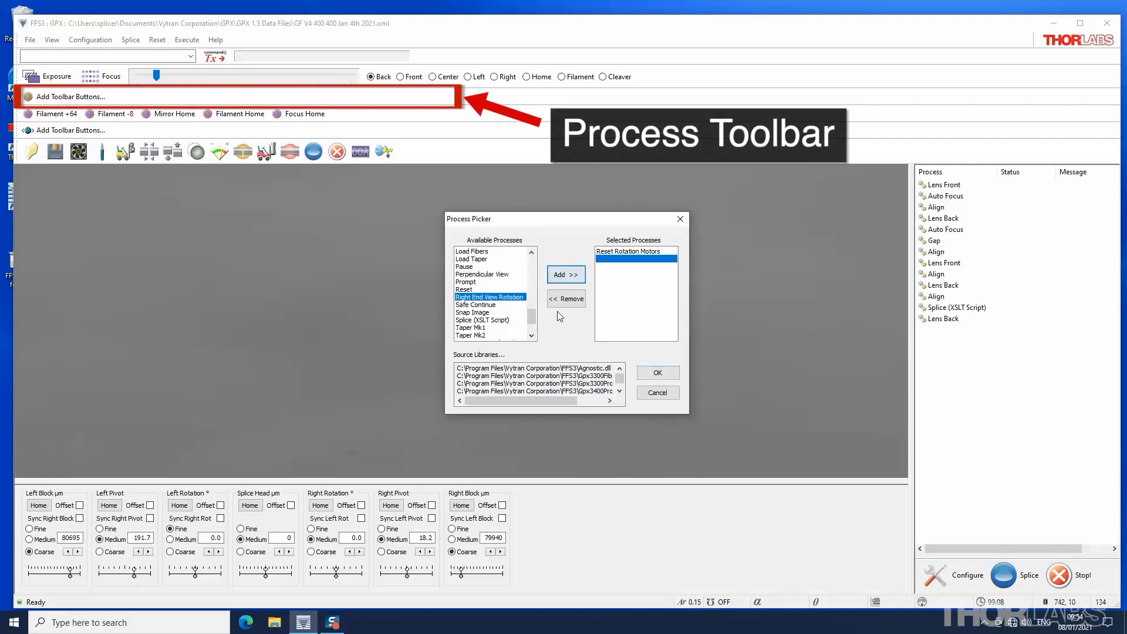
left_click(497, 274)
left_click(566, 274)
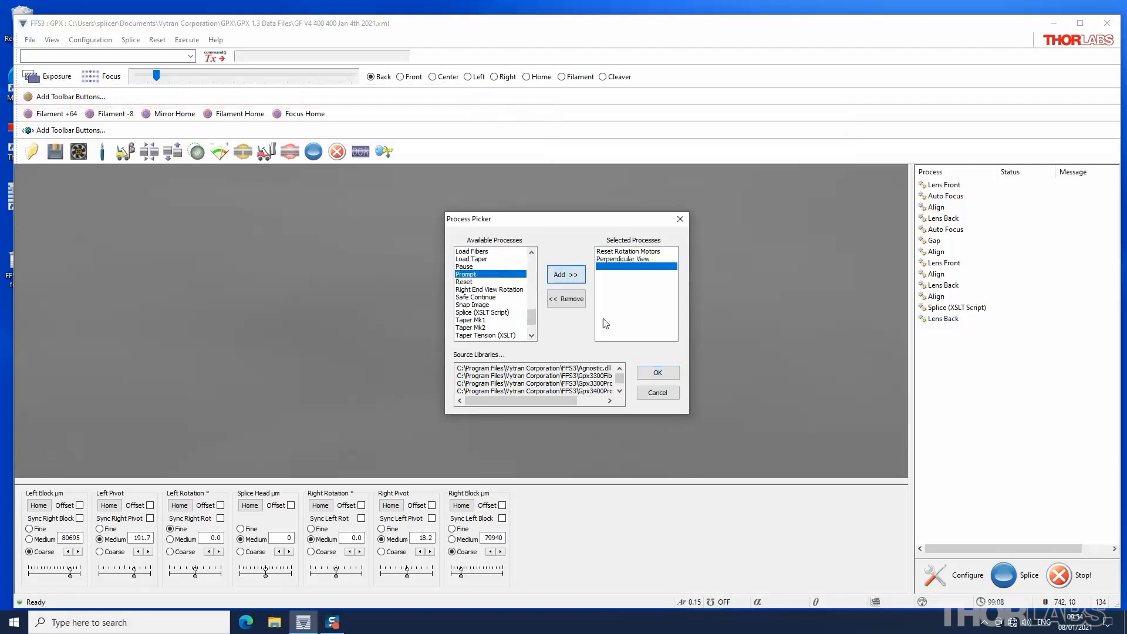
left_click(657, 373)
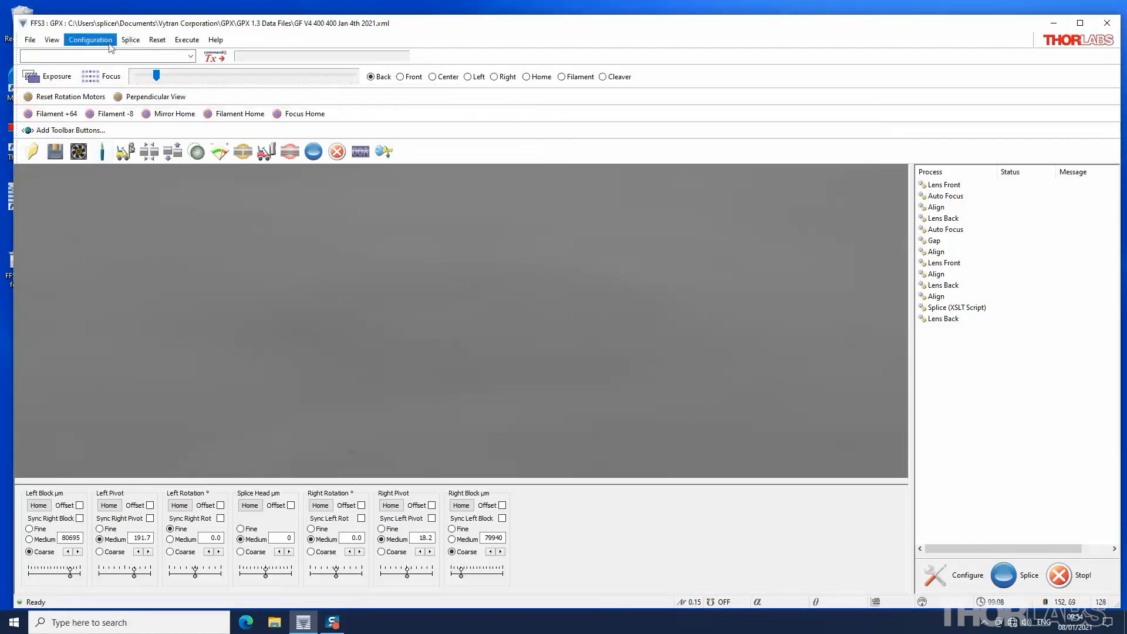
Review the button labels and command strings assigned to the Macro toolbar without changing them
left_click(89, 40)
mouse_move(108, 54)
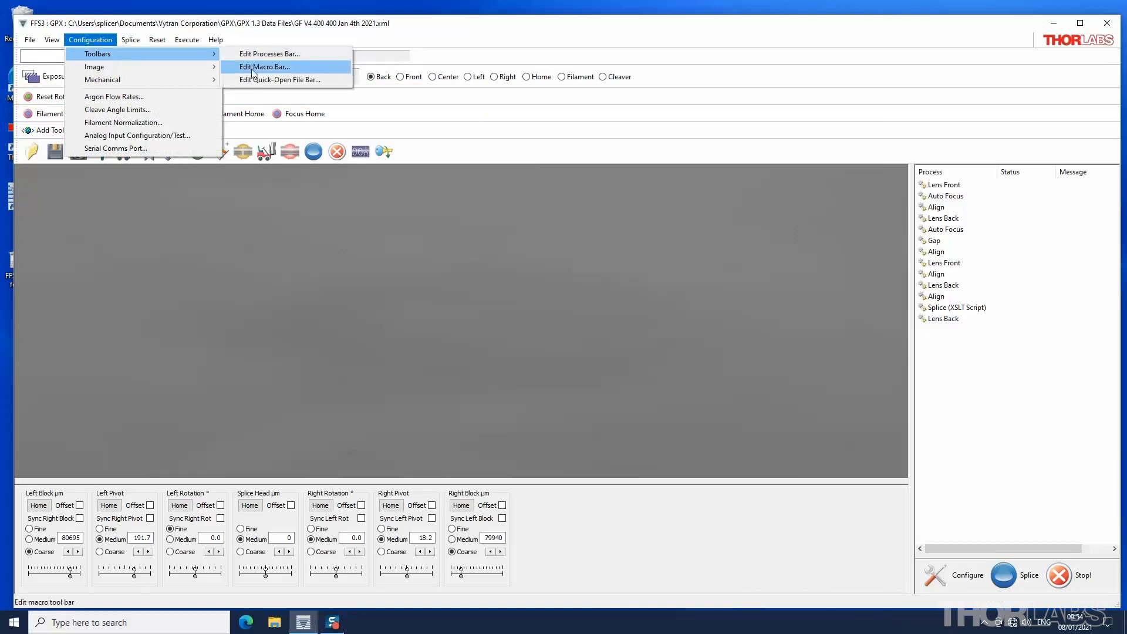
left_click(251, 66)
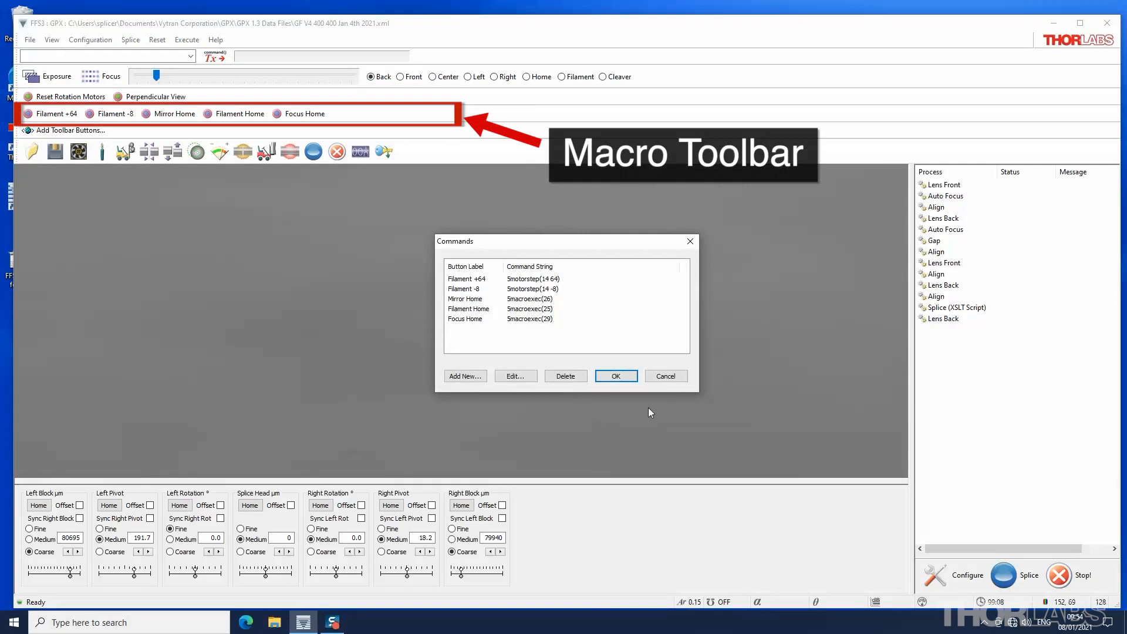
left_click(666, 376)
Add the splice data file GF-1.5-2.0-0.75-V4-16 400 400 from GPX 1.3 Data Files to the Quick-Open File toolbar's list
left_click(89, 40)
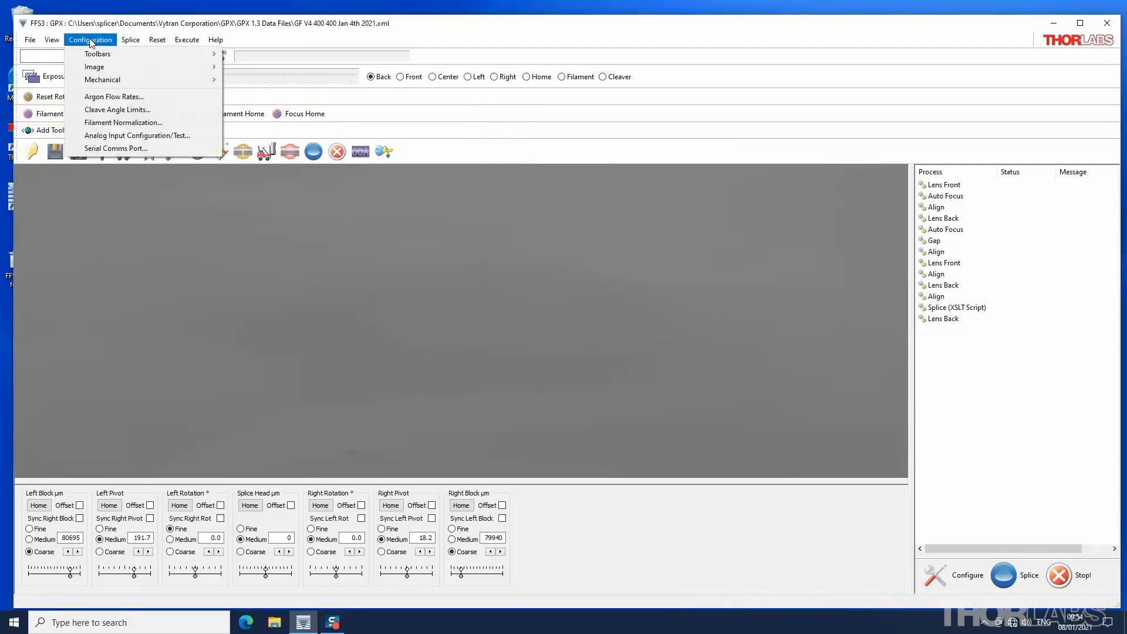
mouse_move(94, 54)
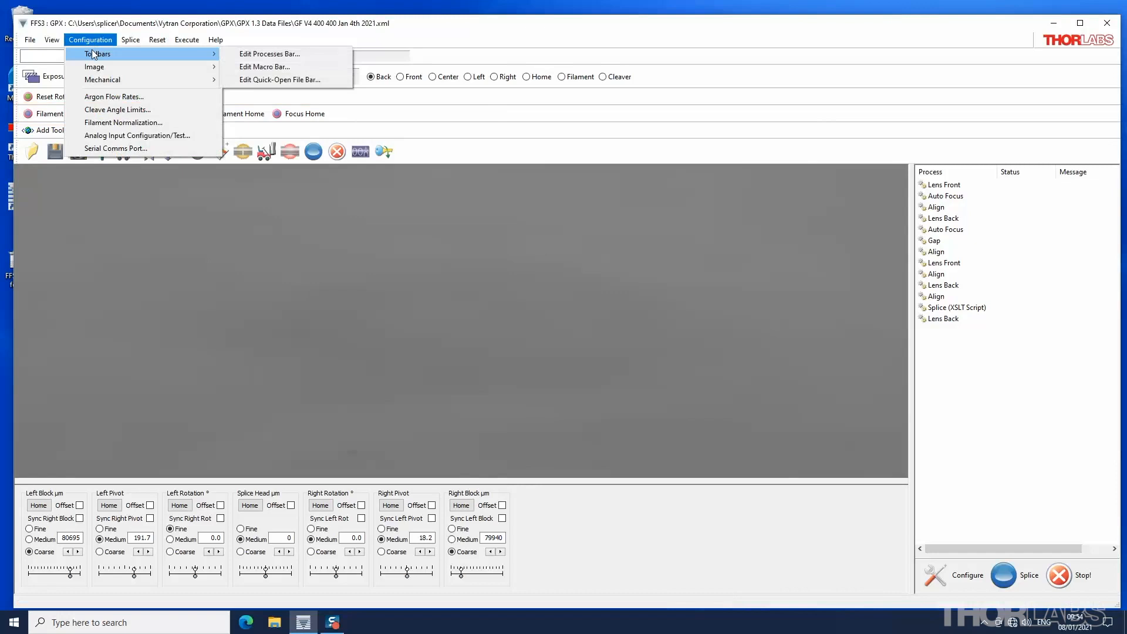
left_click(253, 79)
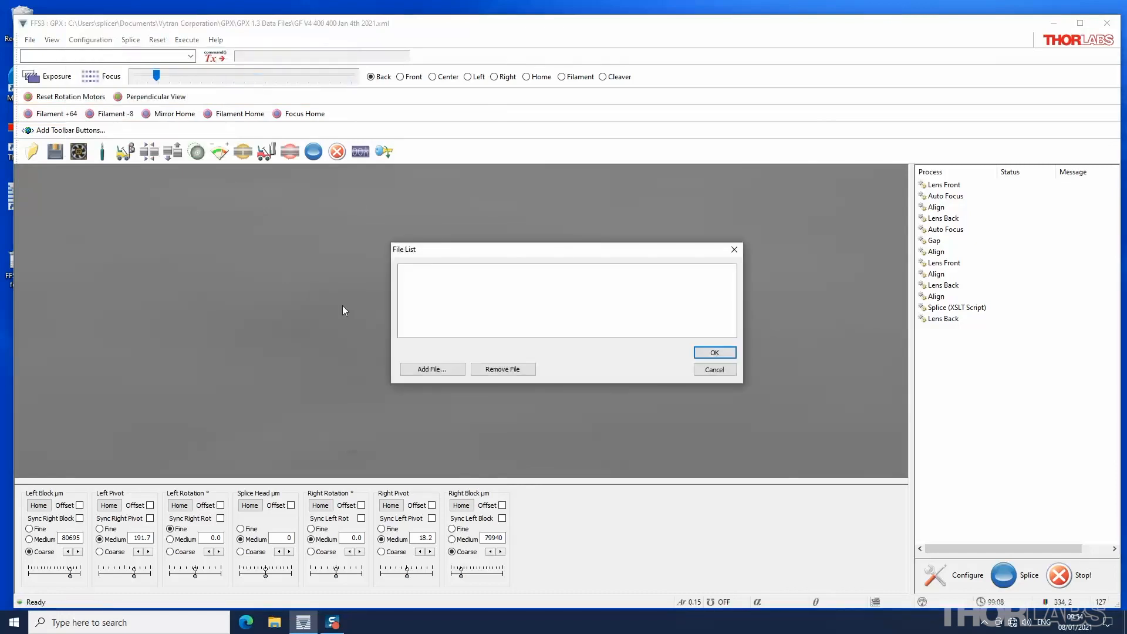
left_click(444, 371)
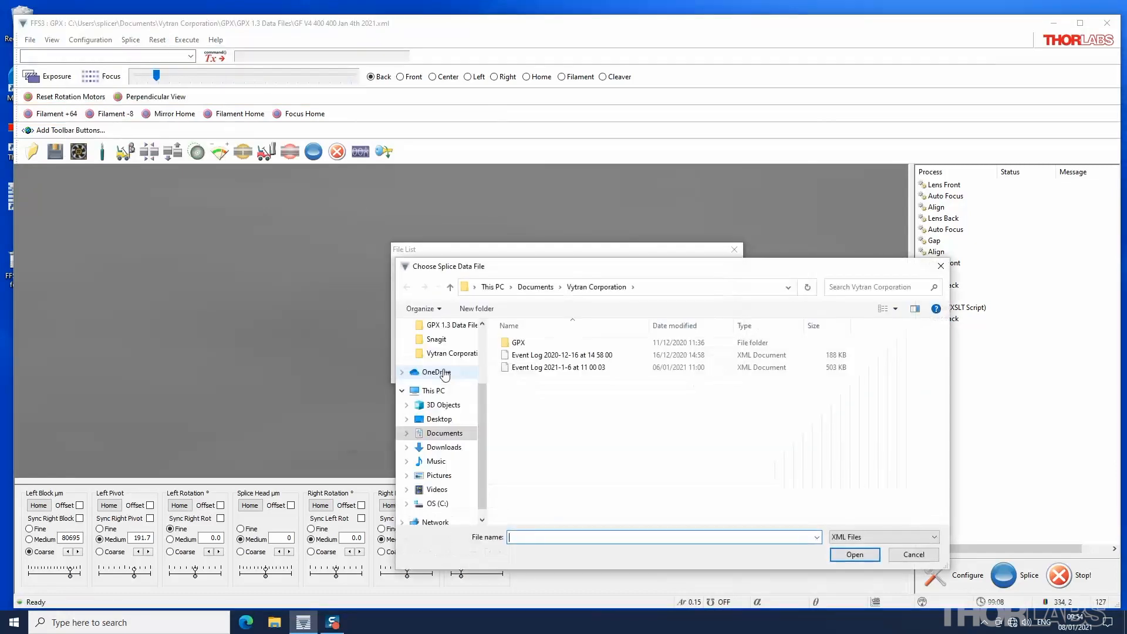
double_click(520, 345)
double_click(519, 343)
left_click(558, 468)
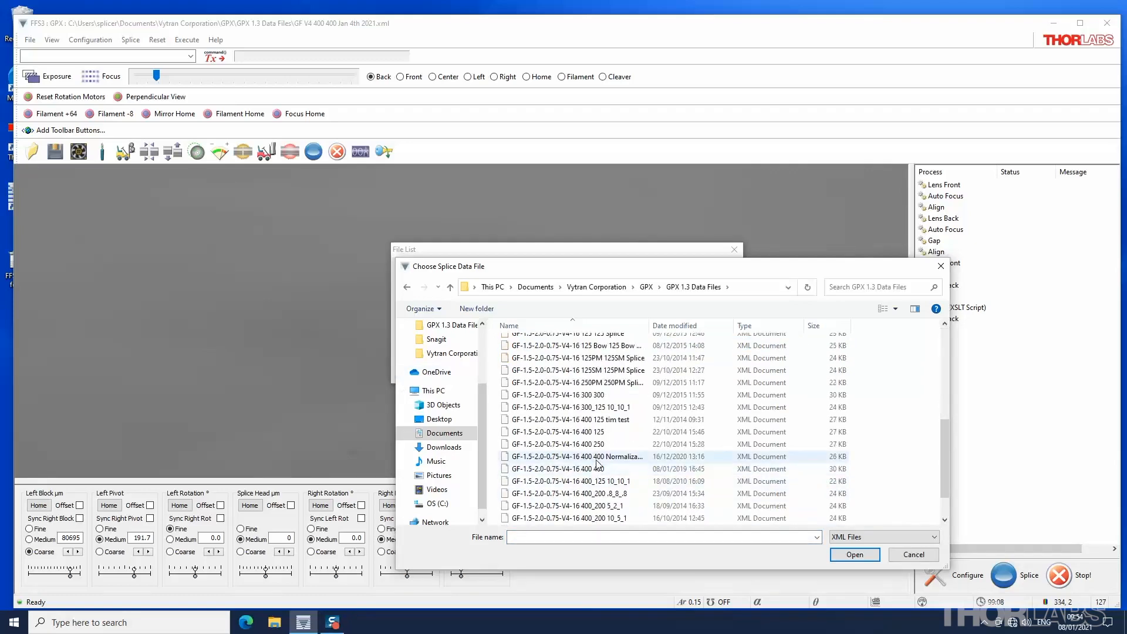
left_click(852, 555)
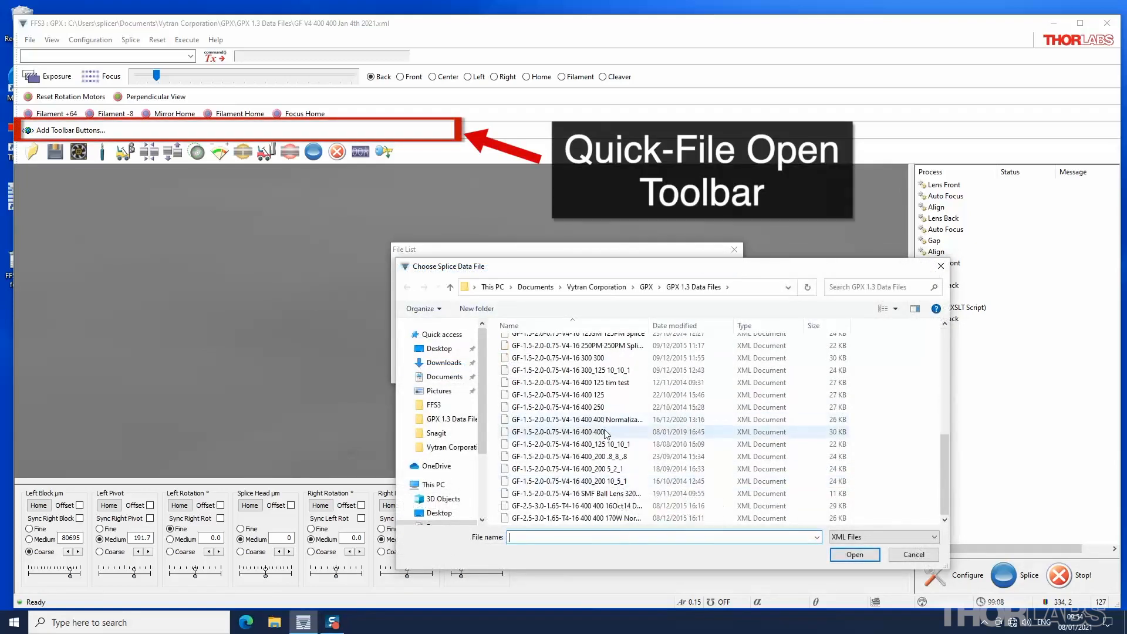
Add GF-1.5-2.0-0.75-V4-16 400 400 Normalization to the quick-open file list and accept the list
left_click(587, 419)
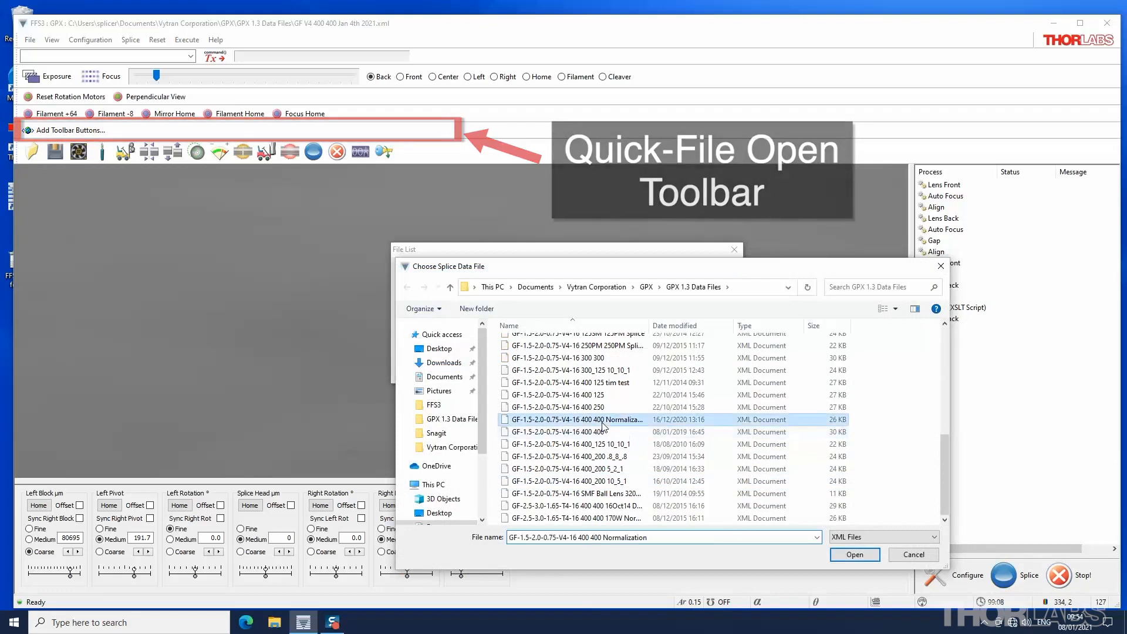
left_click(855, 555)
left_click(714, 354)
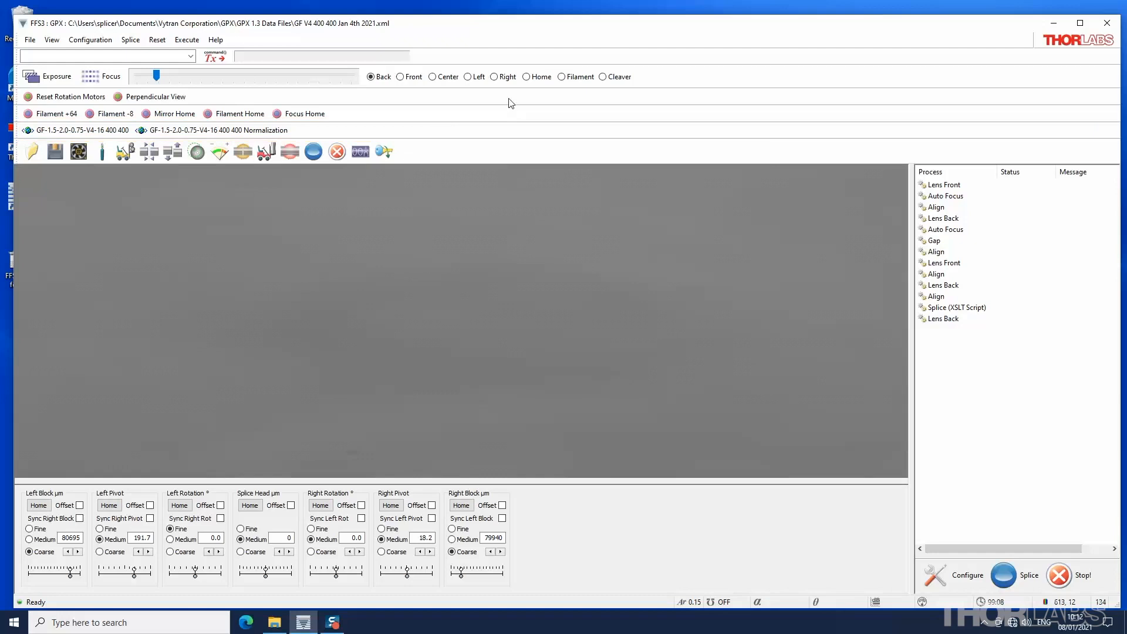
Open the toolbar properties directly from the Processes toolbar
right_click(510, 103)
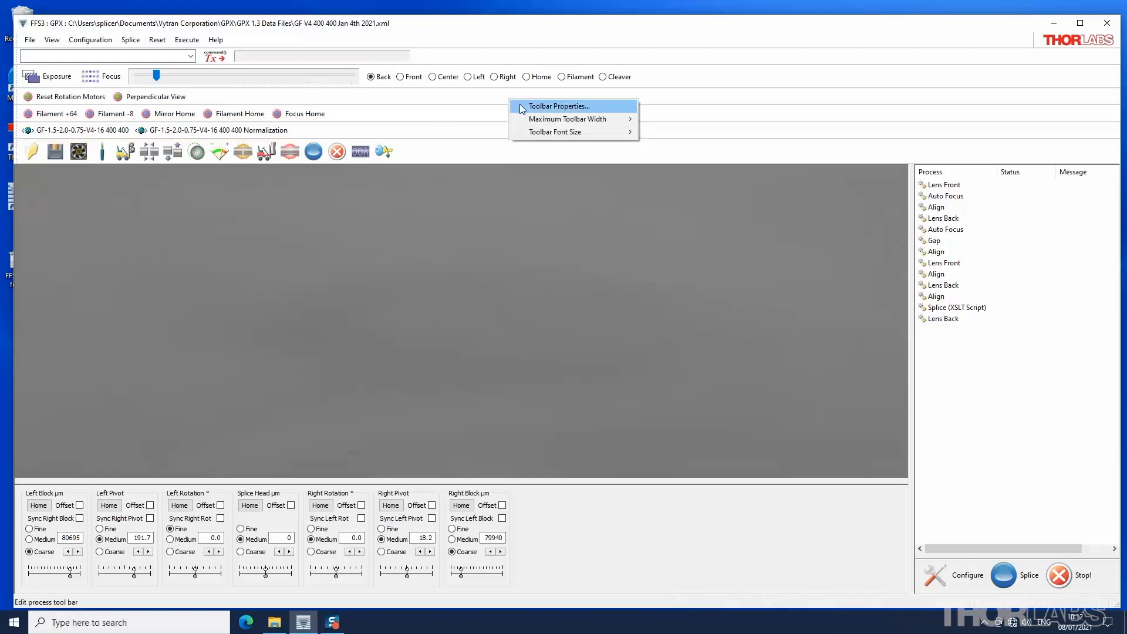
left_click(519, 106)
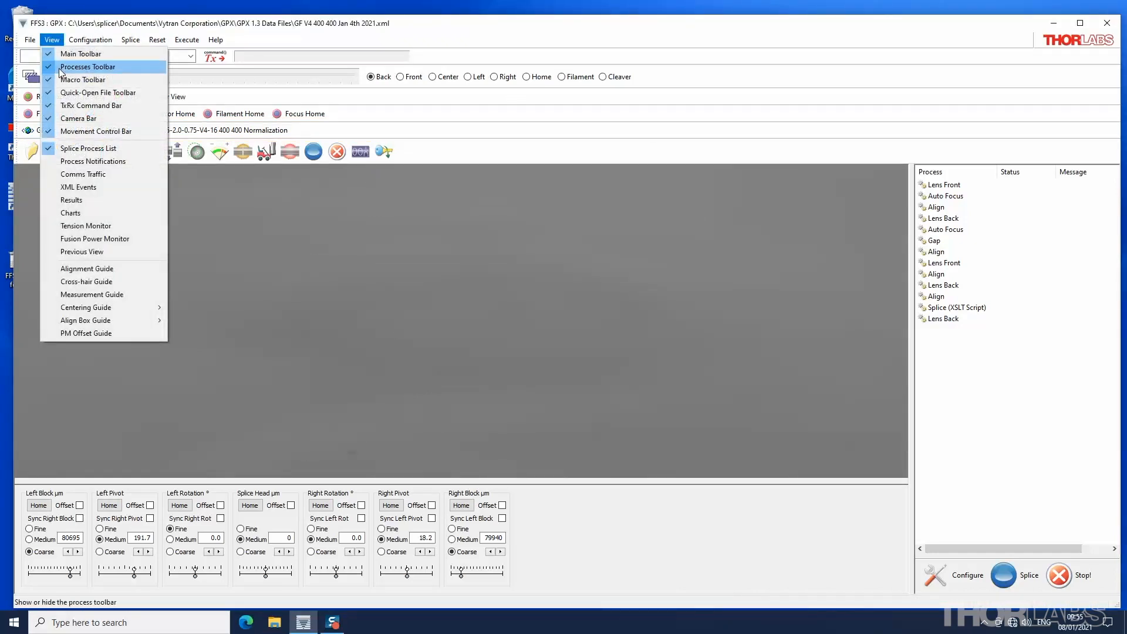
Hide the Processes and Quick-Open File toolbars, and restore the Processes toolbar
left_click(60, 68)
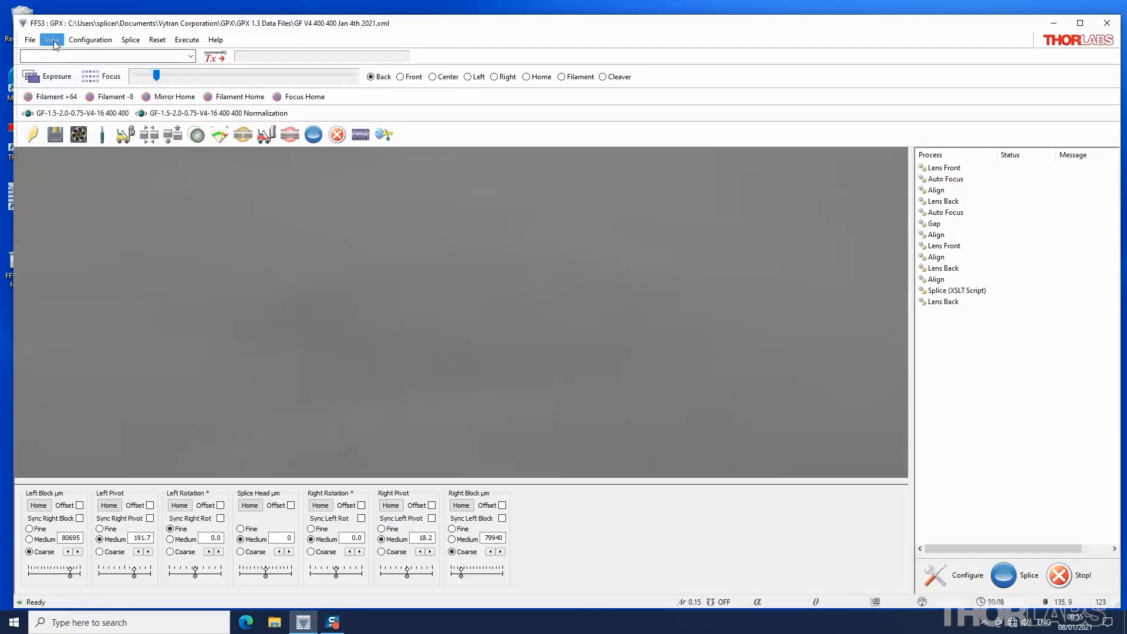
left_click(52, 40)
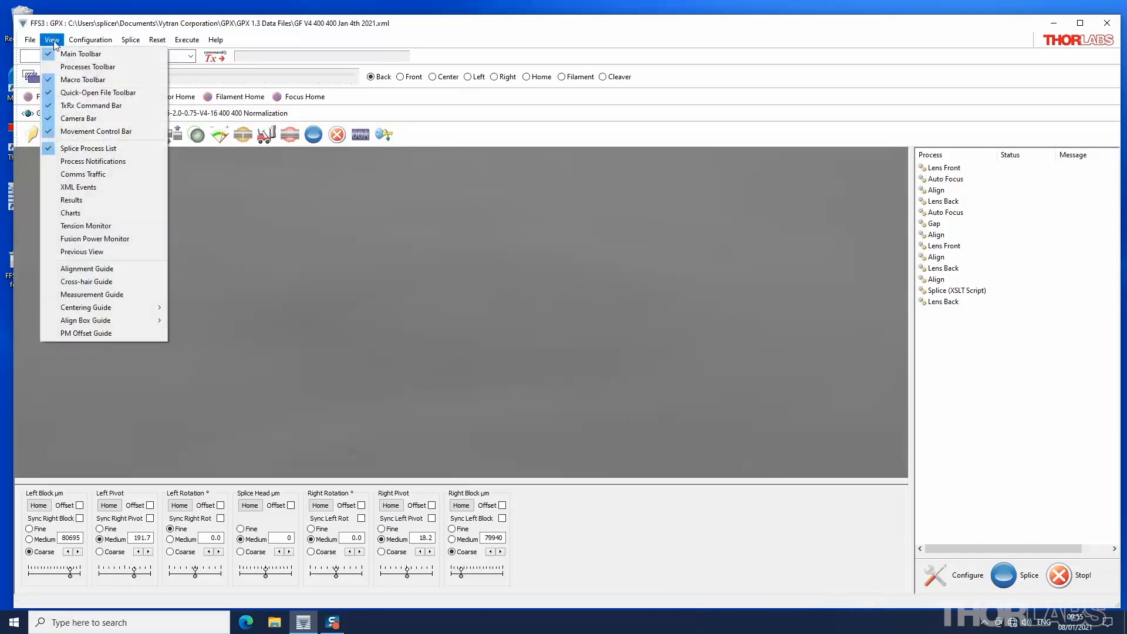
left_click(61, 93)
left_click(53, 40)
left_click(53, 69)
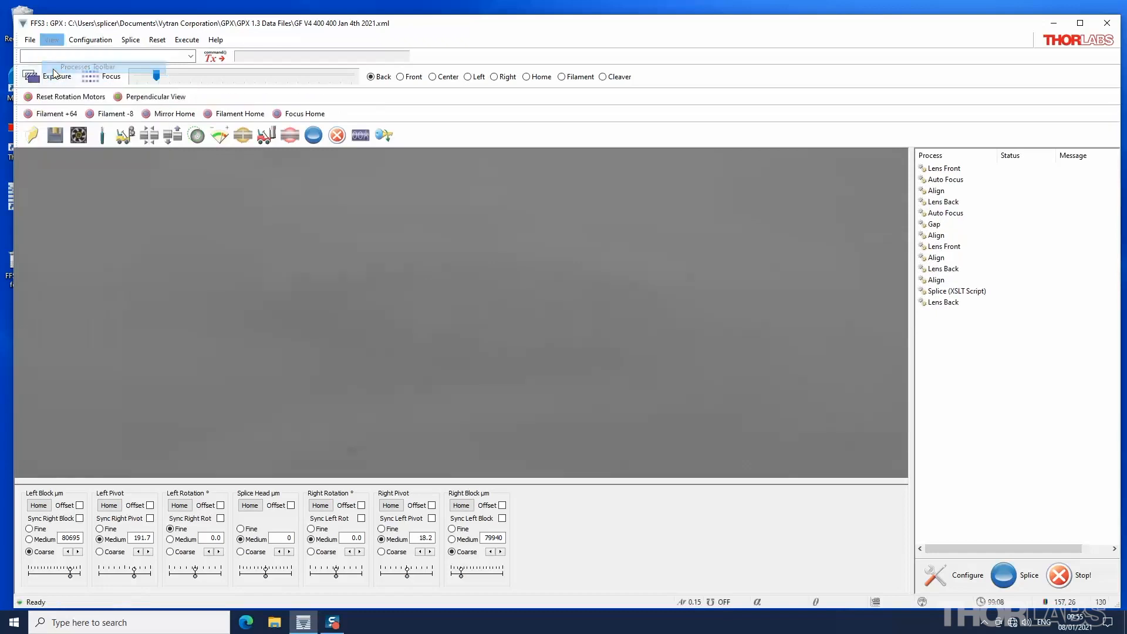
Change the camera view's crosshair colour to magenta in the CCD camera properties and open the uEye Camera settings
left_click(91, 39)
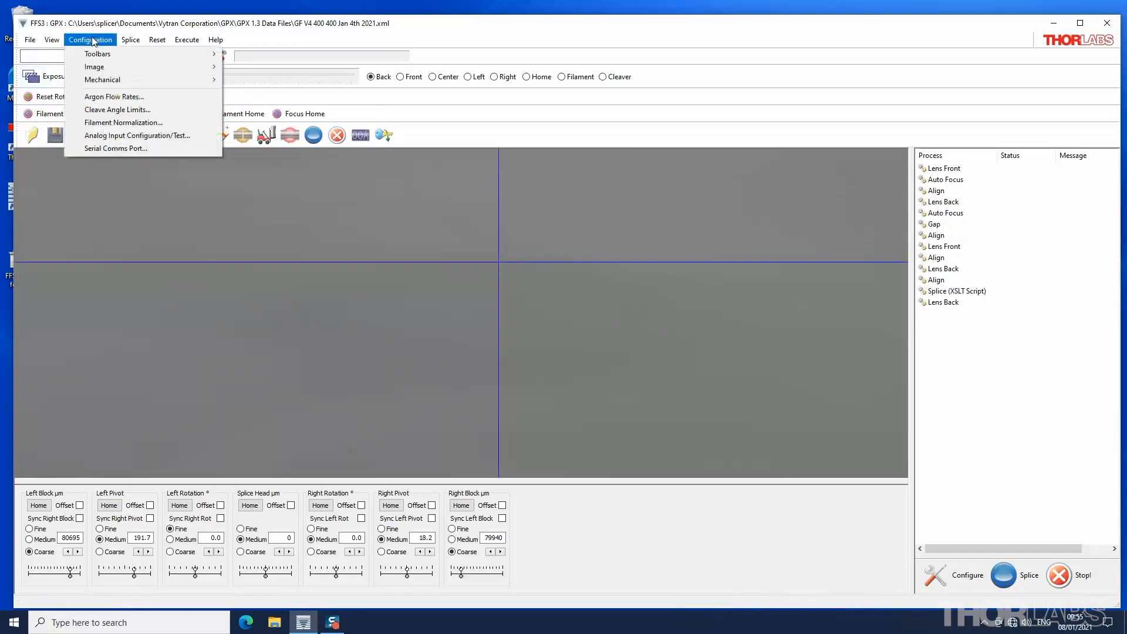
mouse_move(217, 66)
left_click(262, 67)
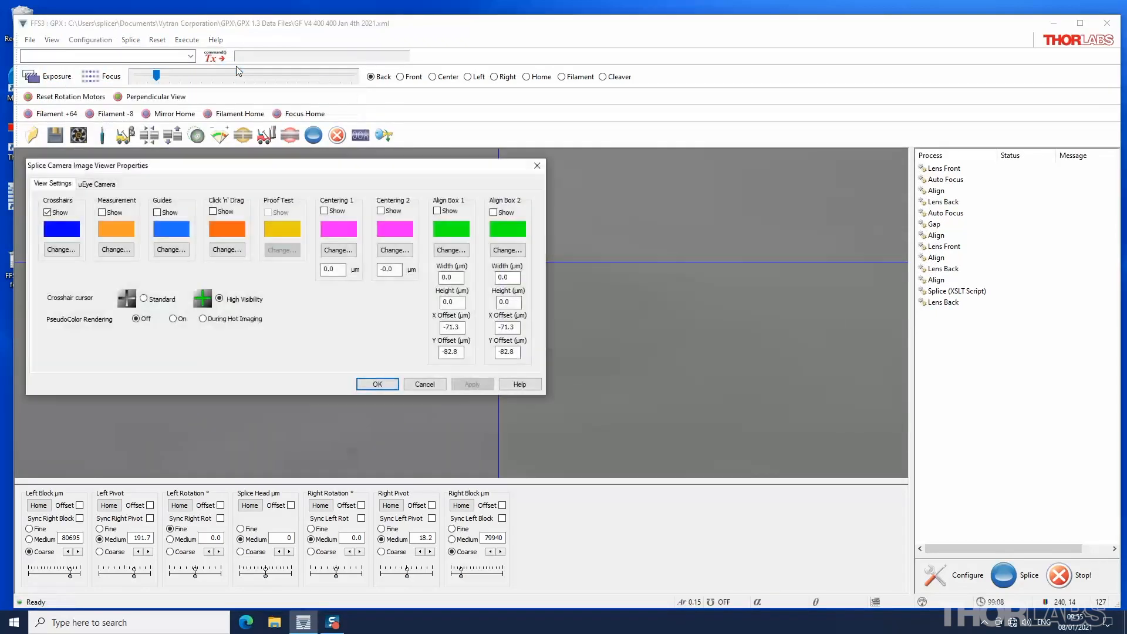
left_click(61, 250)
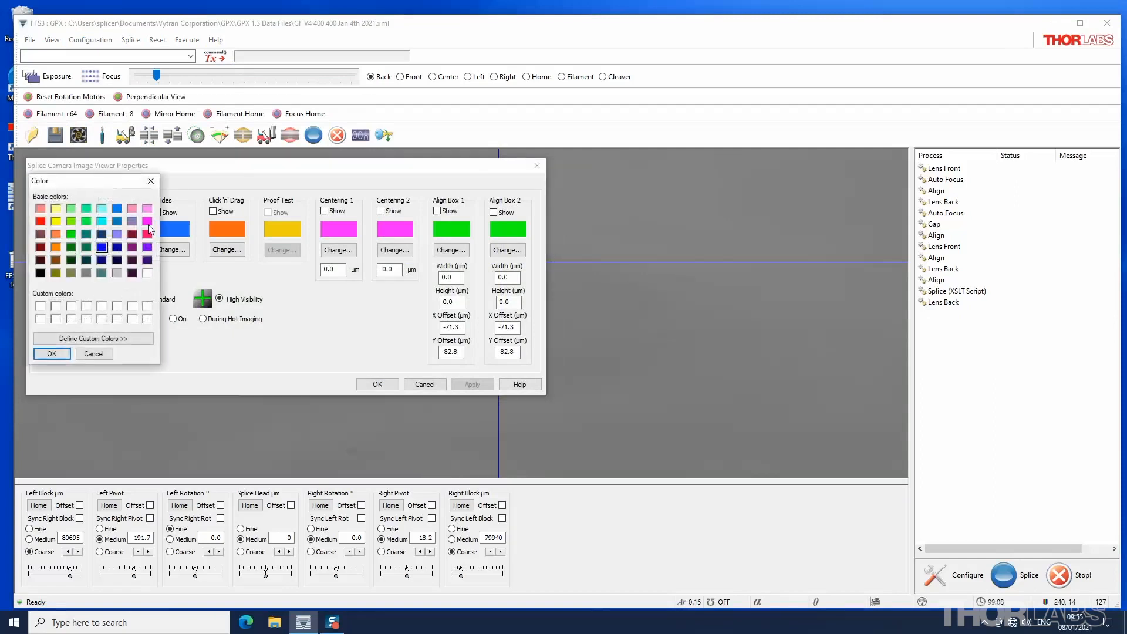
left_click(51, 354)
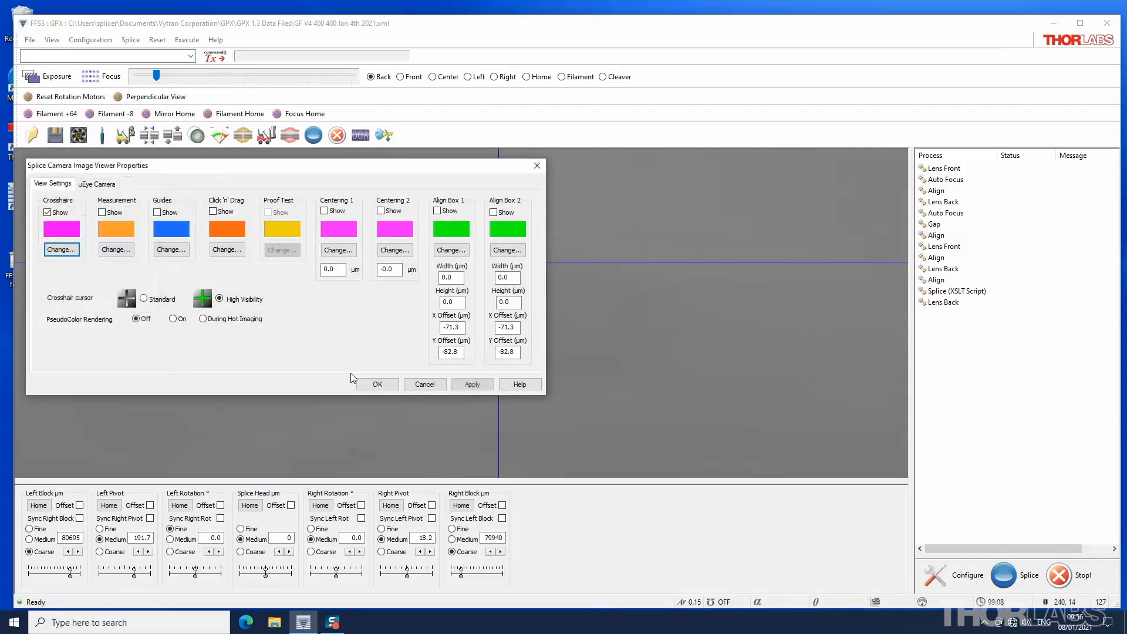
left_click(414, 385)
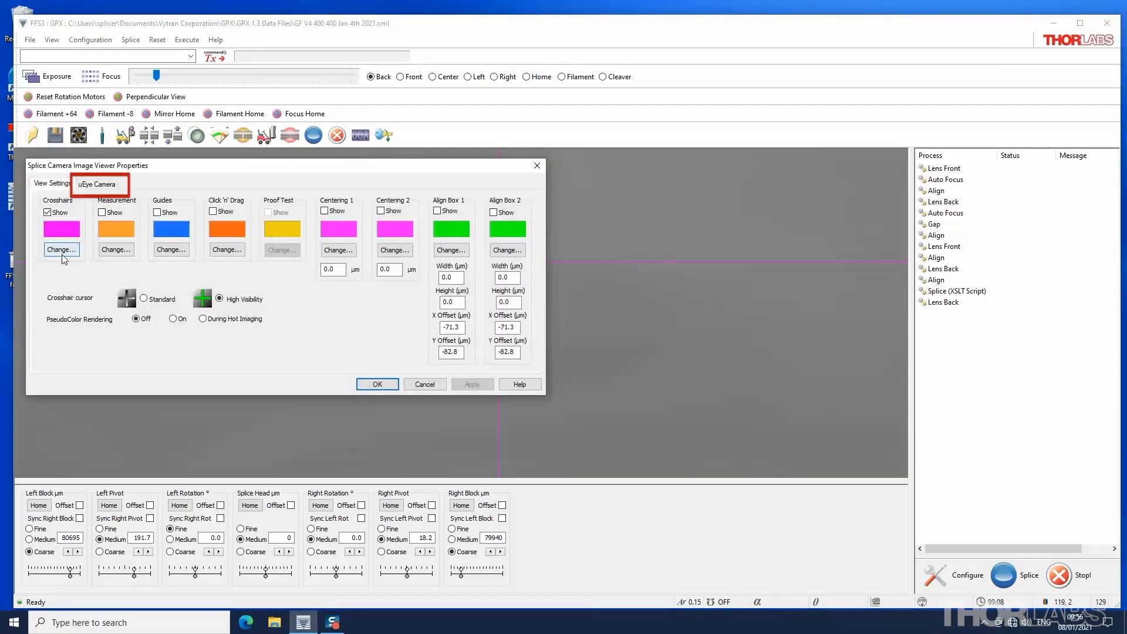
left_click(106, 185)
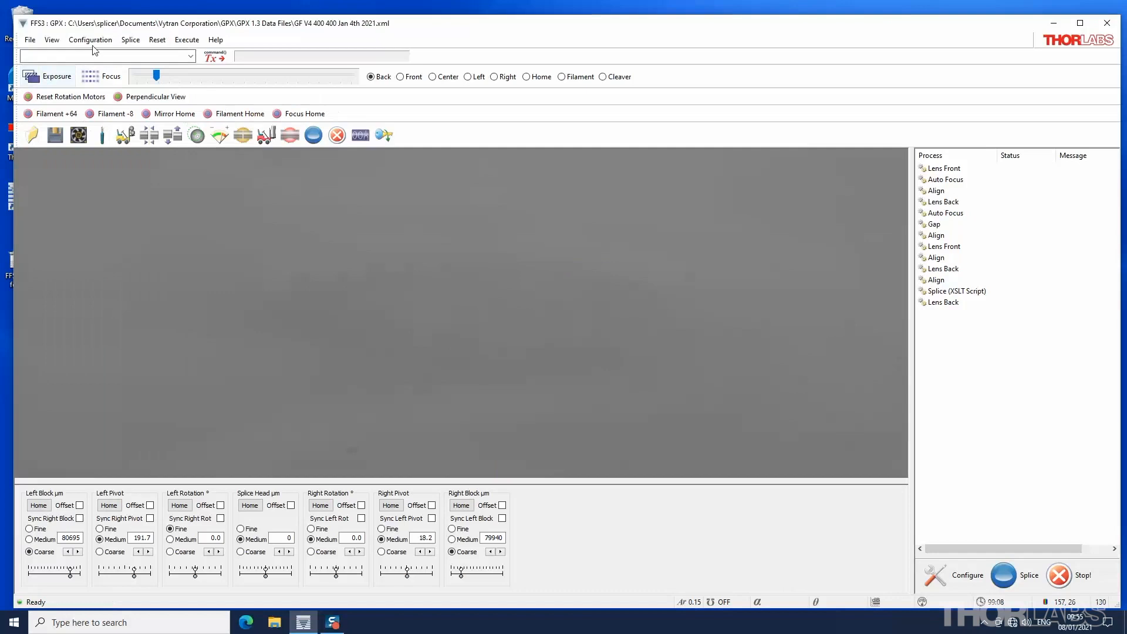
Open the Image Processing Set-Up and the Auto Exposure Properties for review without changing their settings
left_click(91, 41)
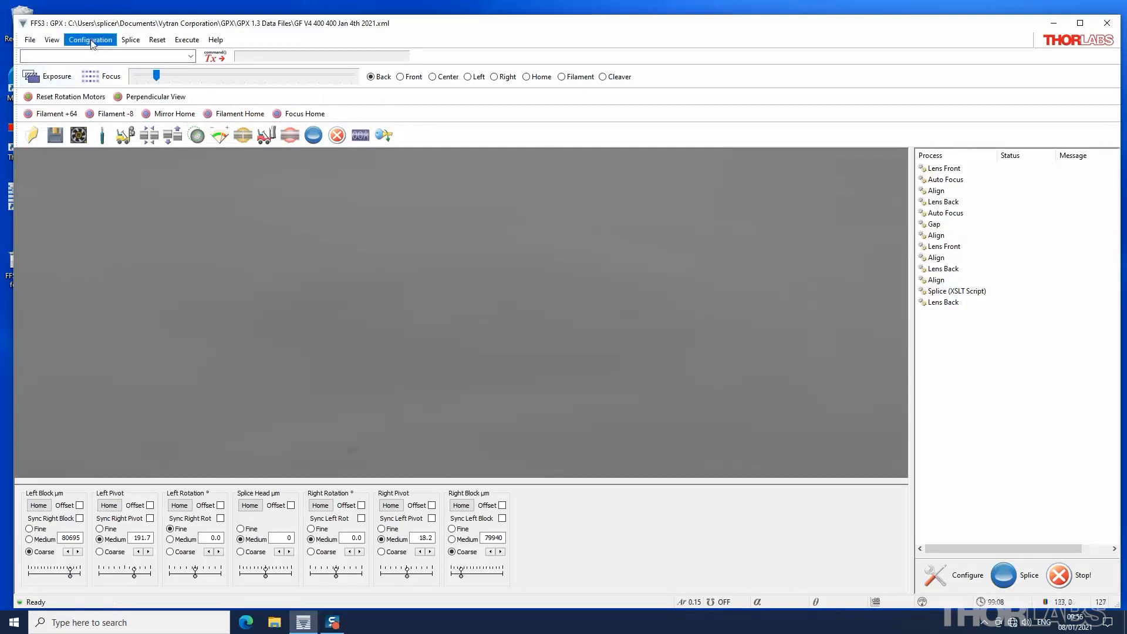
mouse_move(69, 71)
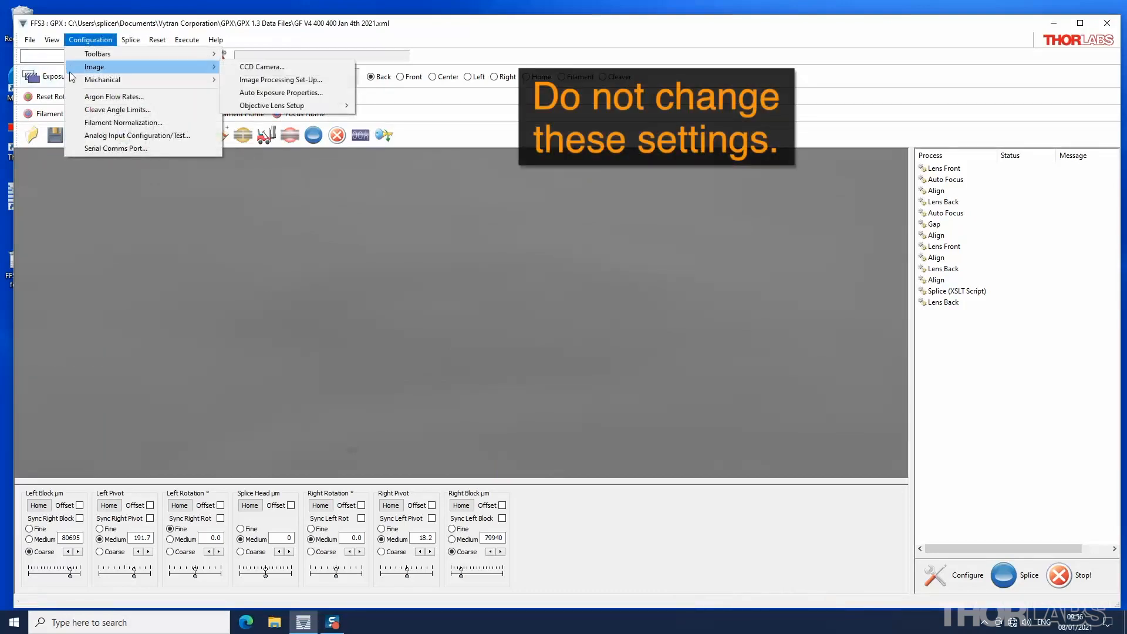
left_click(230, 81)
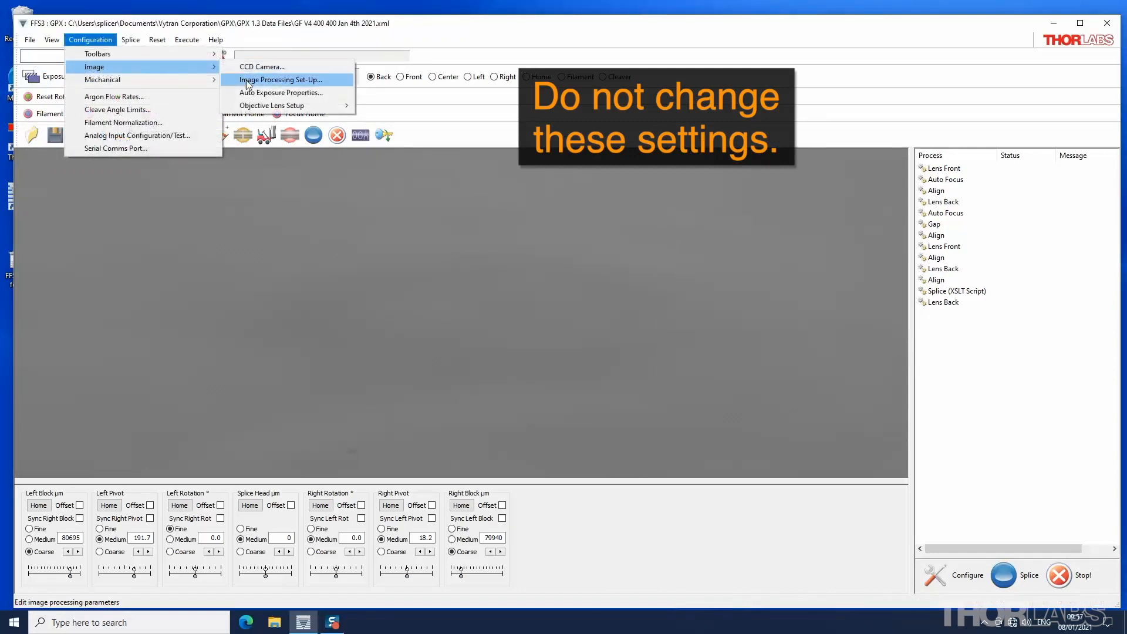
left_click(247, 94)
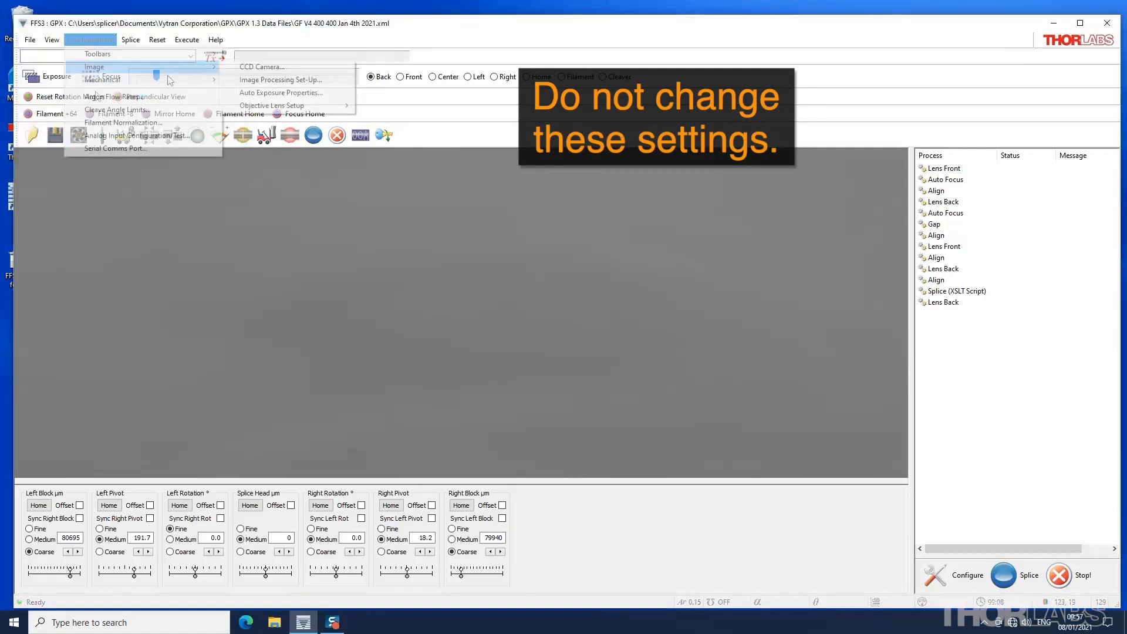
Review the objective lens selection and the 10X lens properties for the Front, Center, Left and Right views without changing any settings
mouse_move(241, 110)
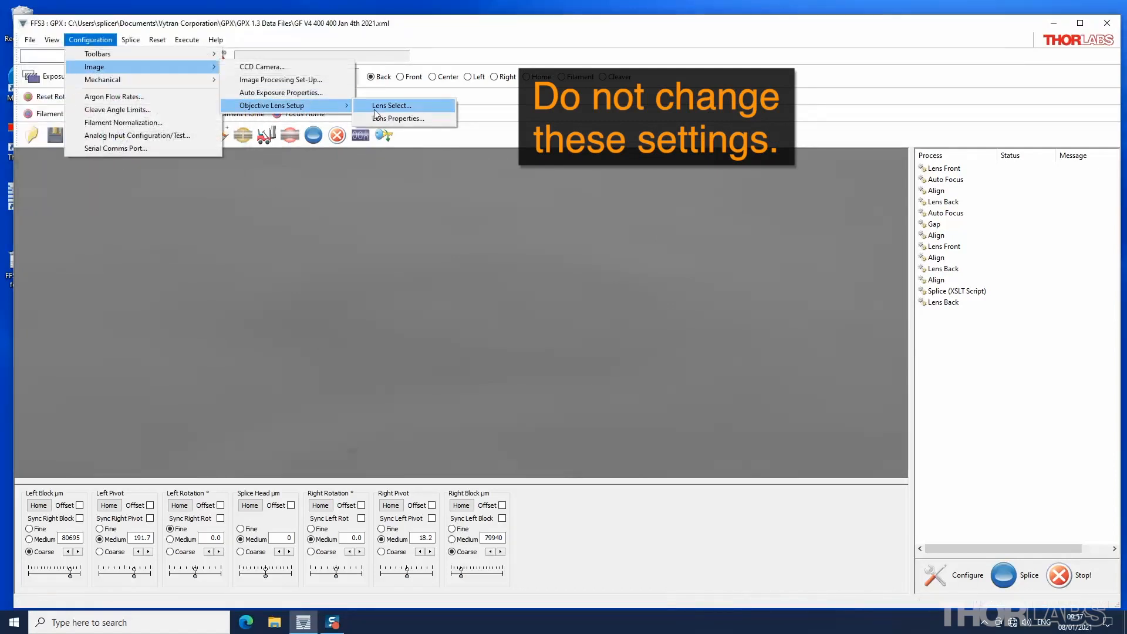
left_click(392, 105)
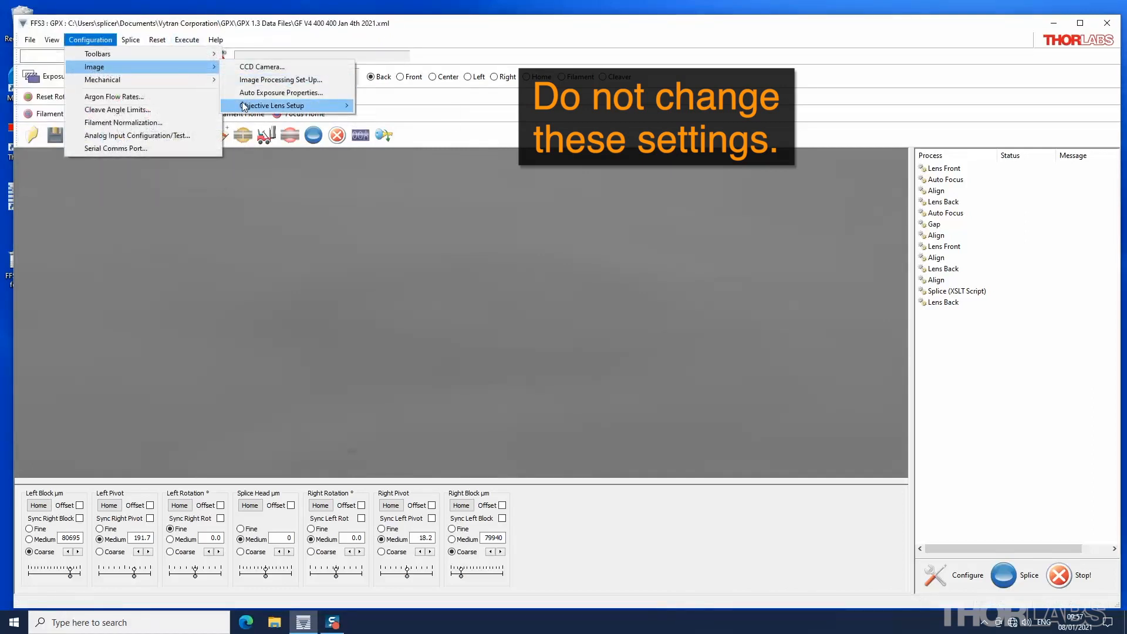
mouse_move(242, 104)
left_click(361, 121)
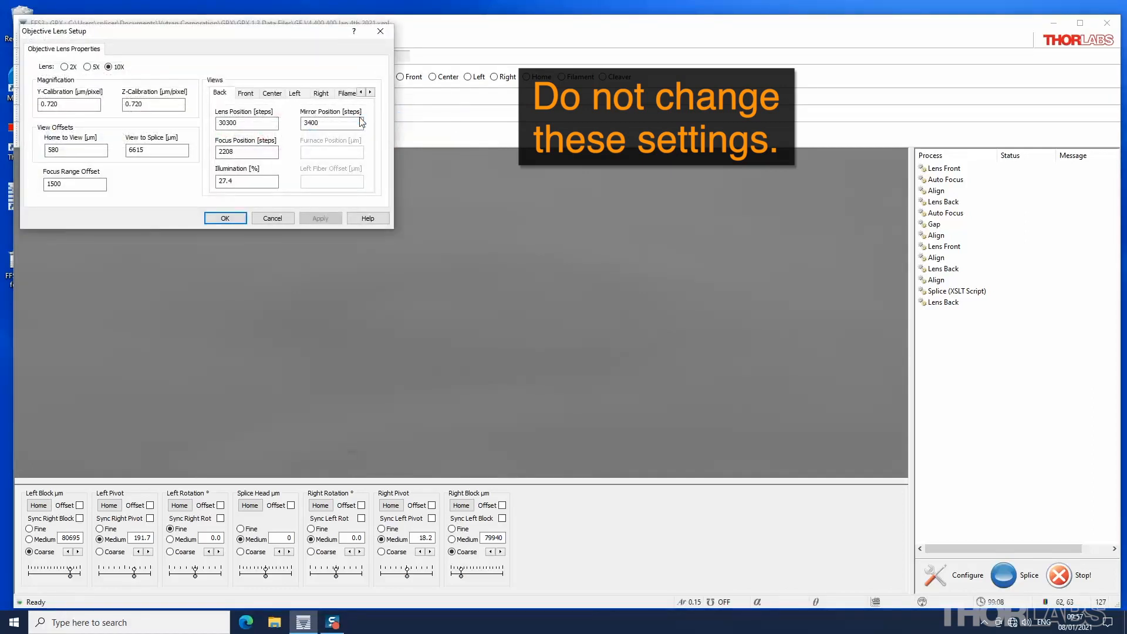
left_click(243, 94)
left_click(273, 95)
left_click(294, 94)
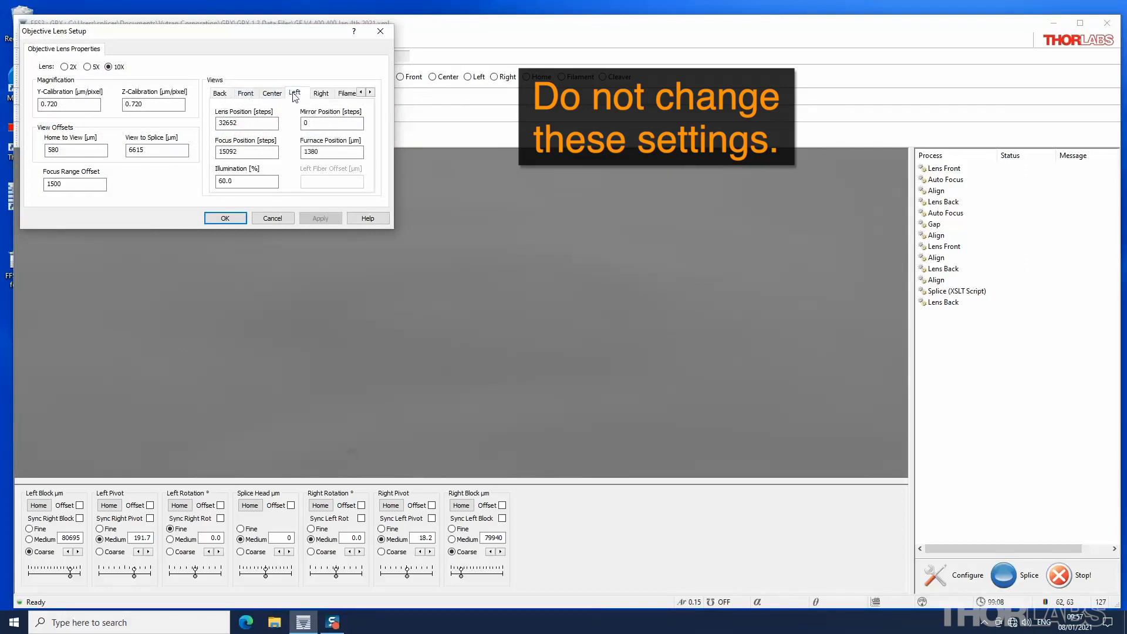
left_click(321, 94)
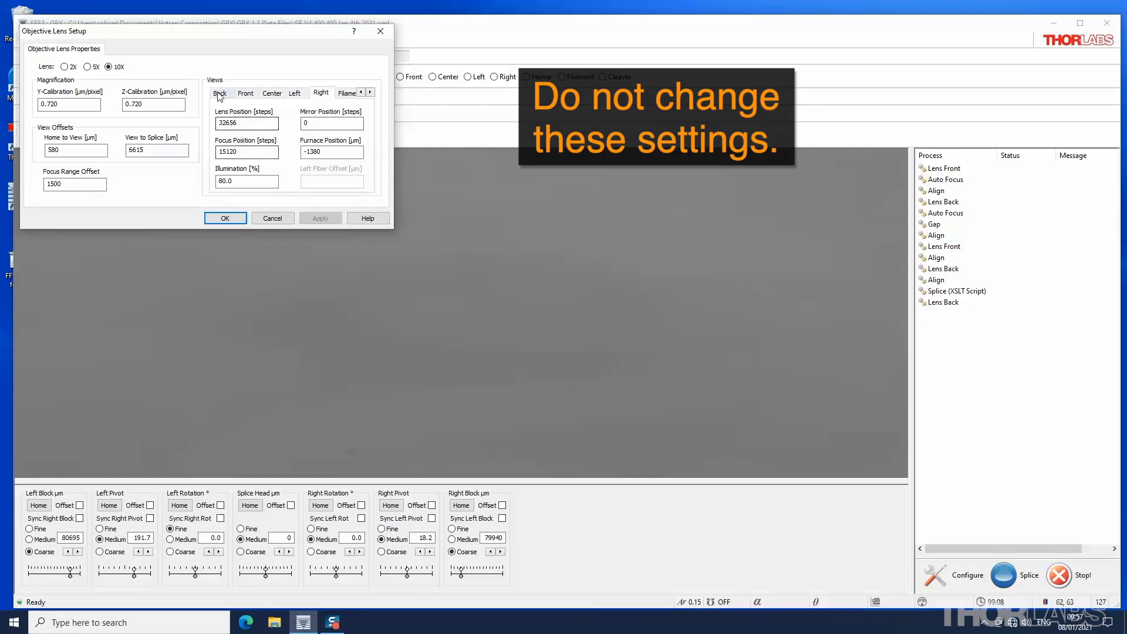
key("Escape")
Review the mechanical Home to View Distance and Time Delays settings, closing both without changes
left_click(72, 41)
mouse_move(67, 83)
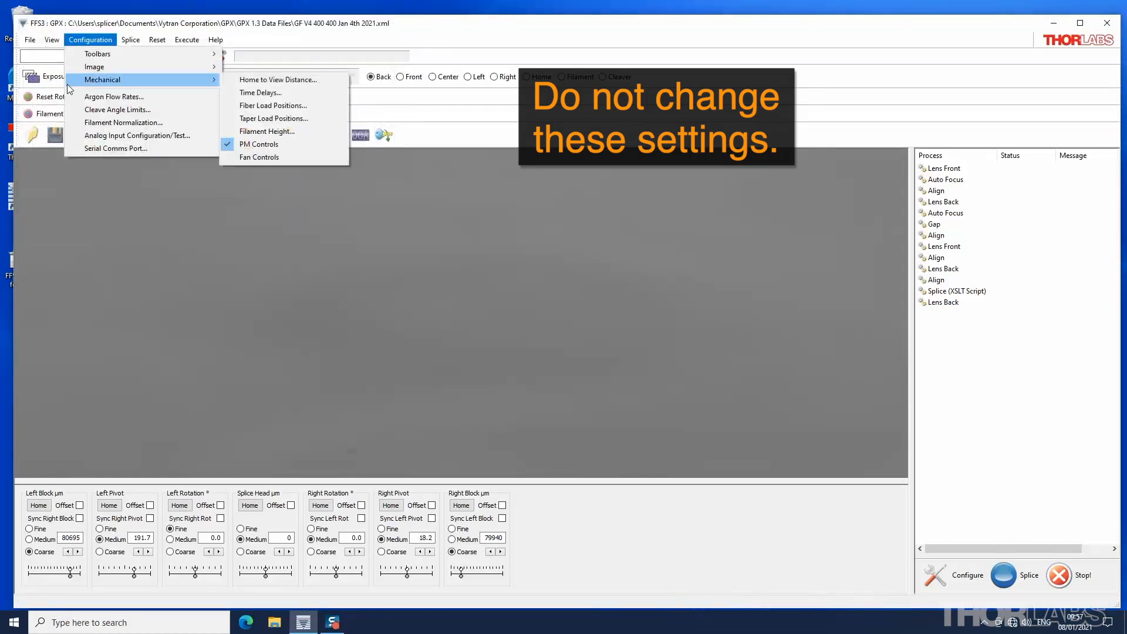
left_click(277, 80)
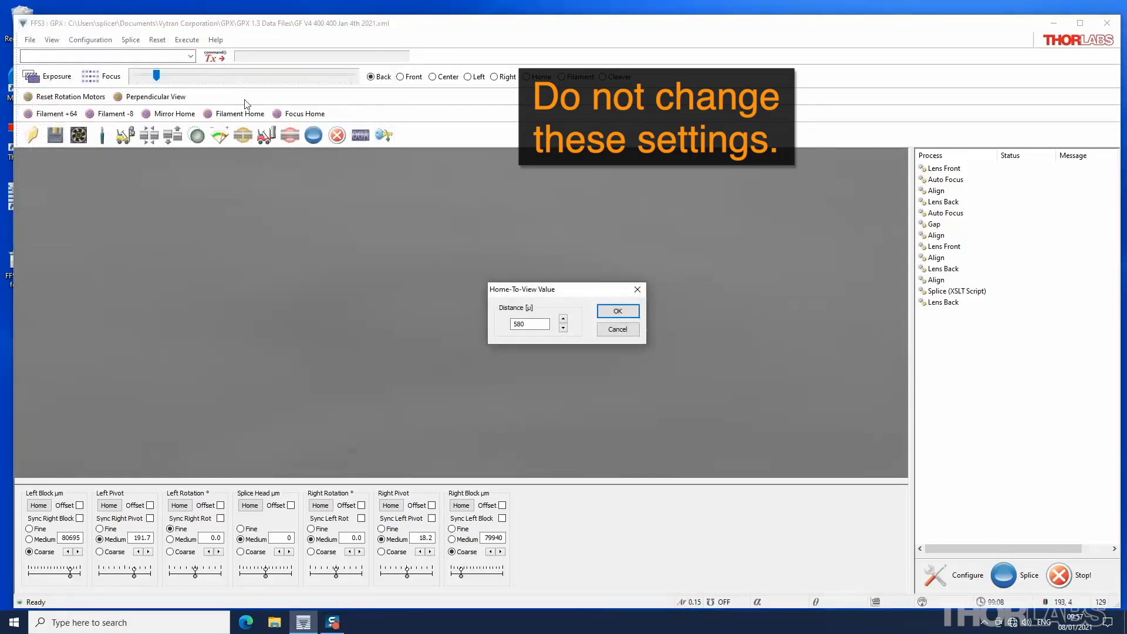
left_click(618, 329)
left_click(90, 39)
mouse_move(67, 79)
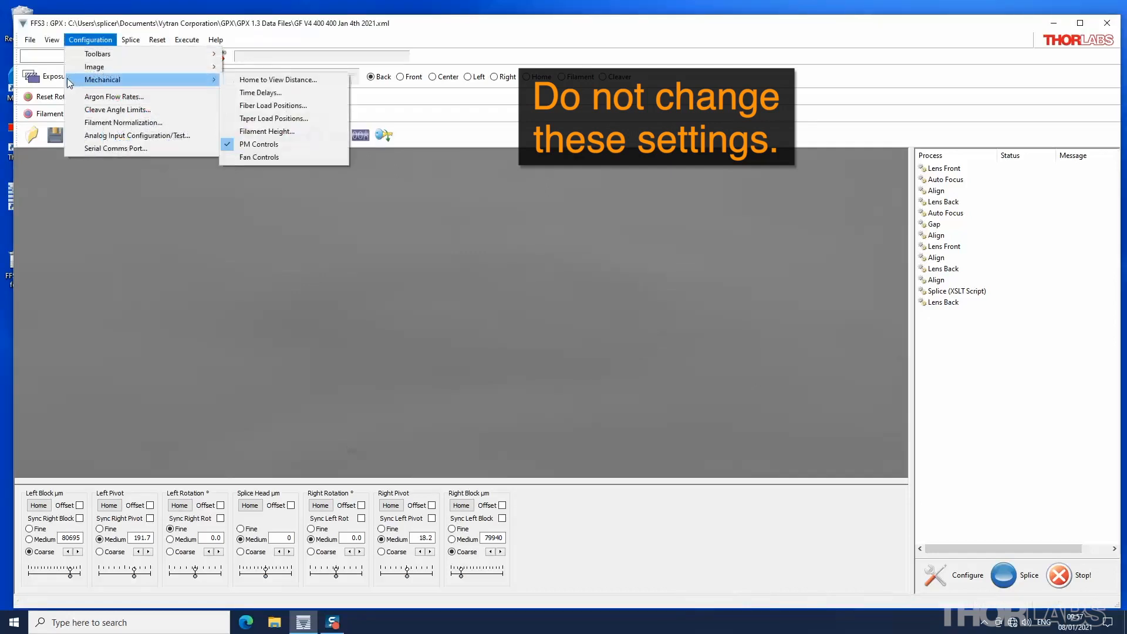
left_click(236, 93)
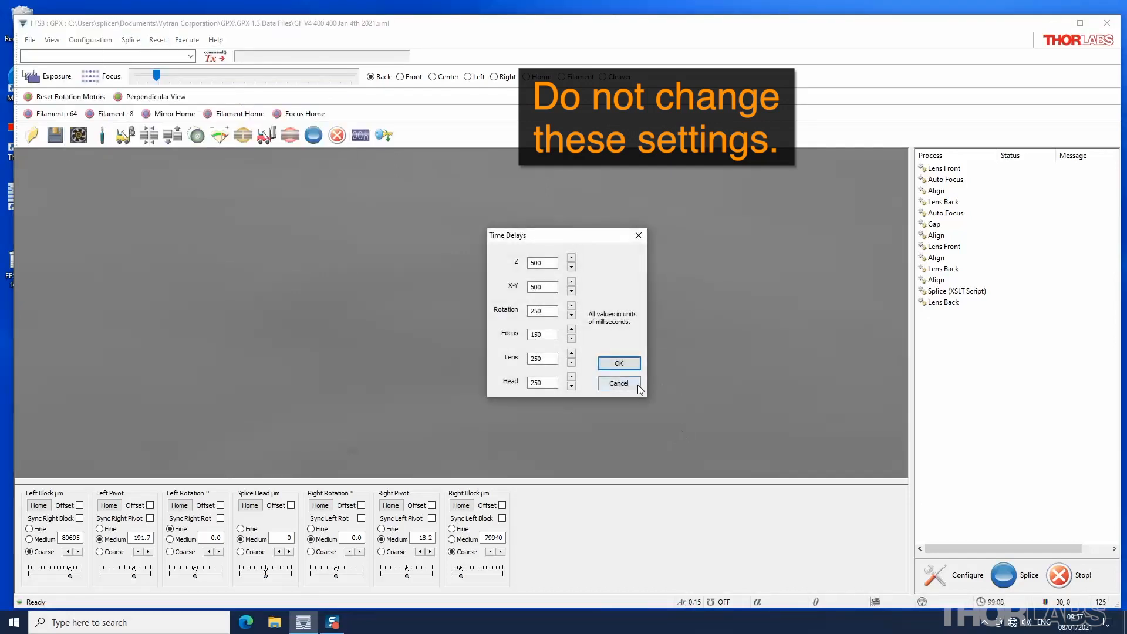
left_click(619, 383)
Review the mechanical Fiber Load Positions, including the file-specific load offsets, and the Taper Load Positions without editing any values
left_click(90, 40)
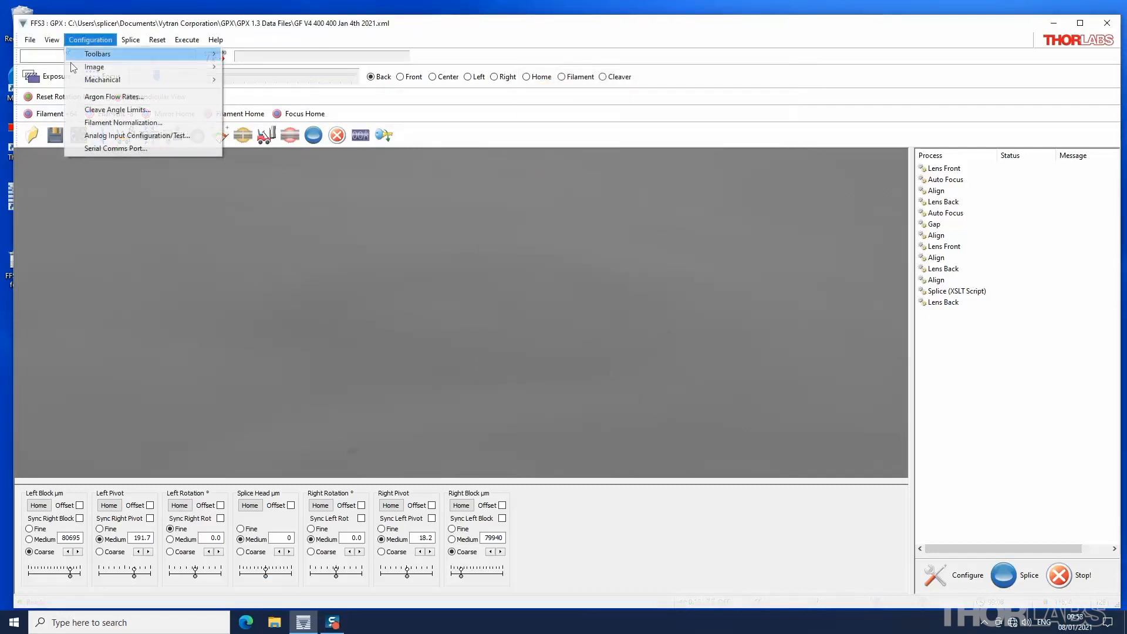
mouse_move(75, 81)
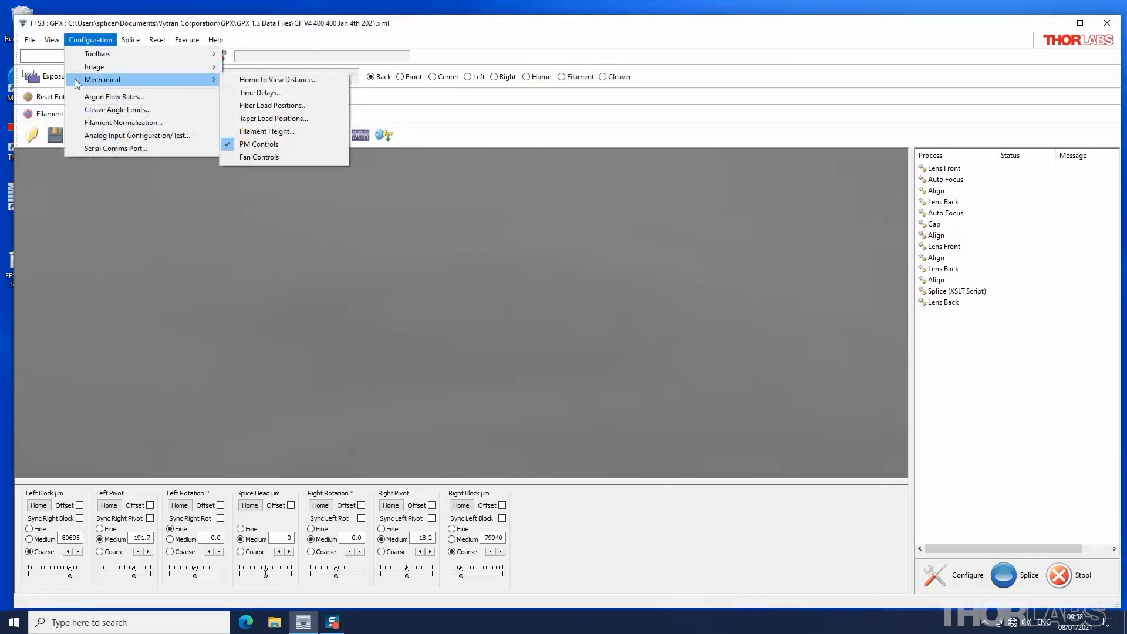
left_click(232, 106)
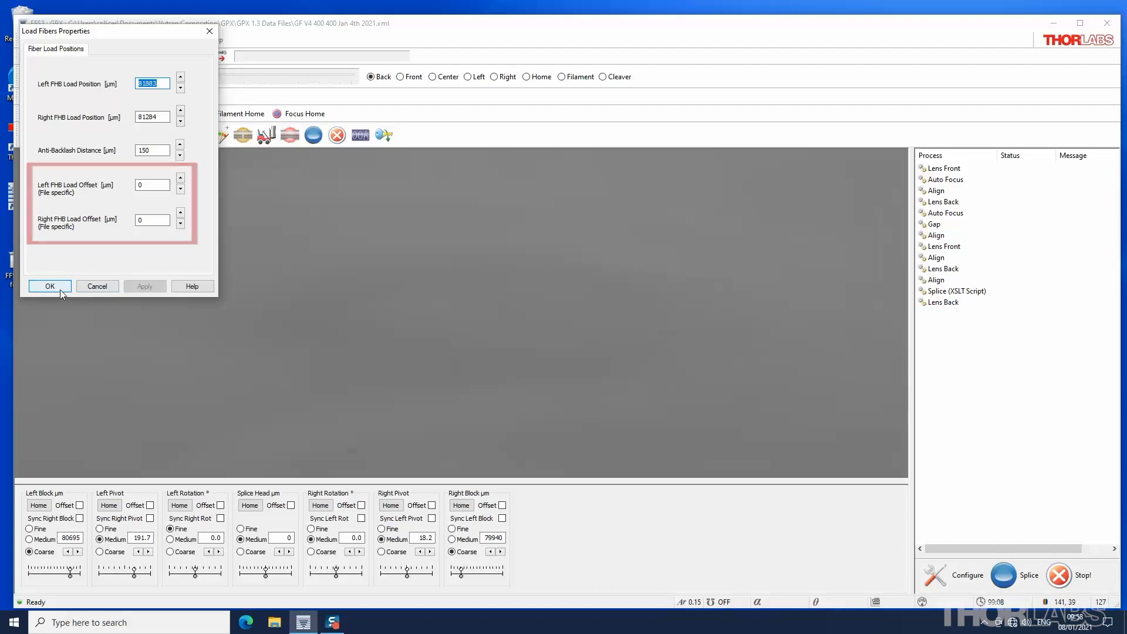
left_click(60, 289)
left_click(90, 39)
mouse_move(73, 85)
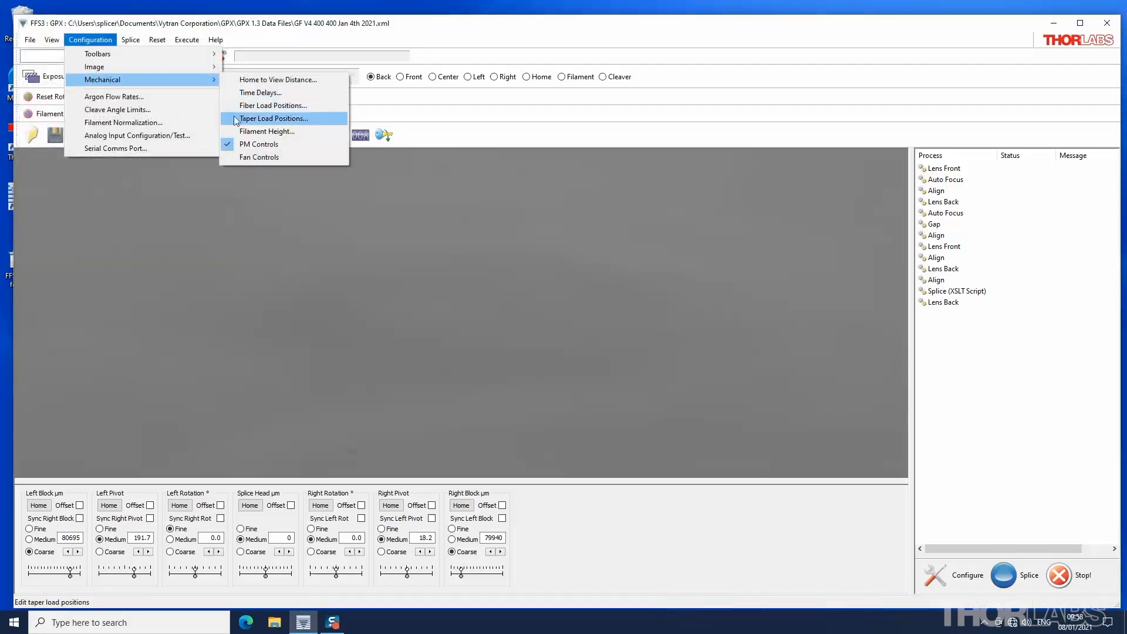
left_click(259, 118)
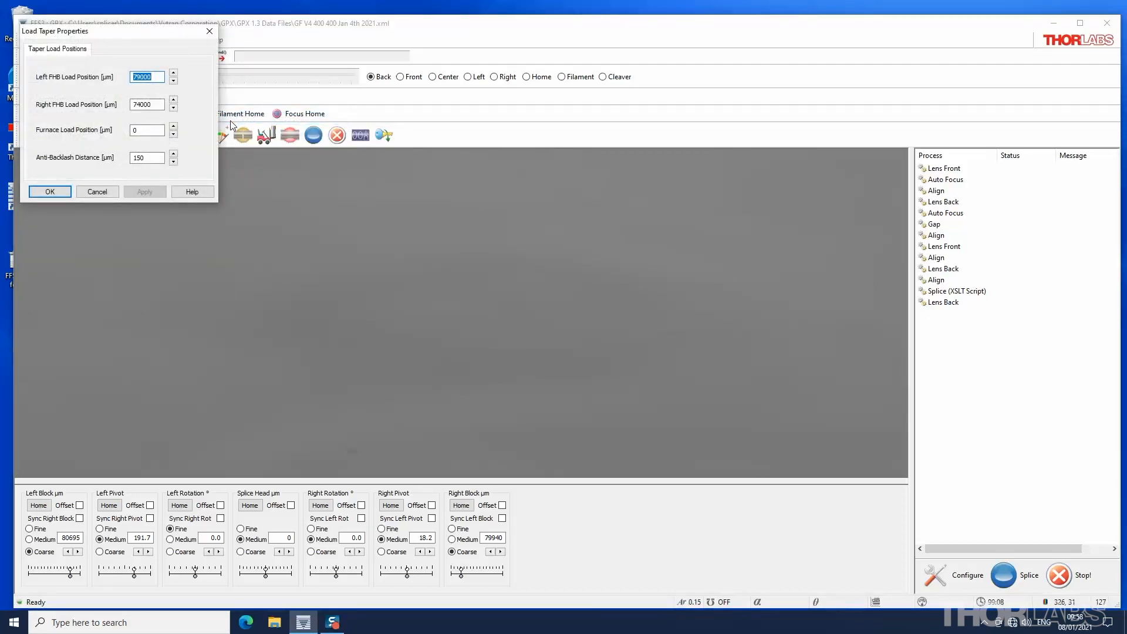
left_click(105, 195)
Open the mechanical Filament Height setting for review
left_click(90, 39)
mouse_move(75, 84)
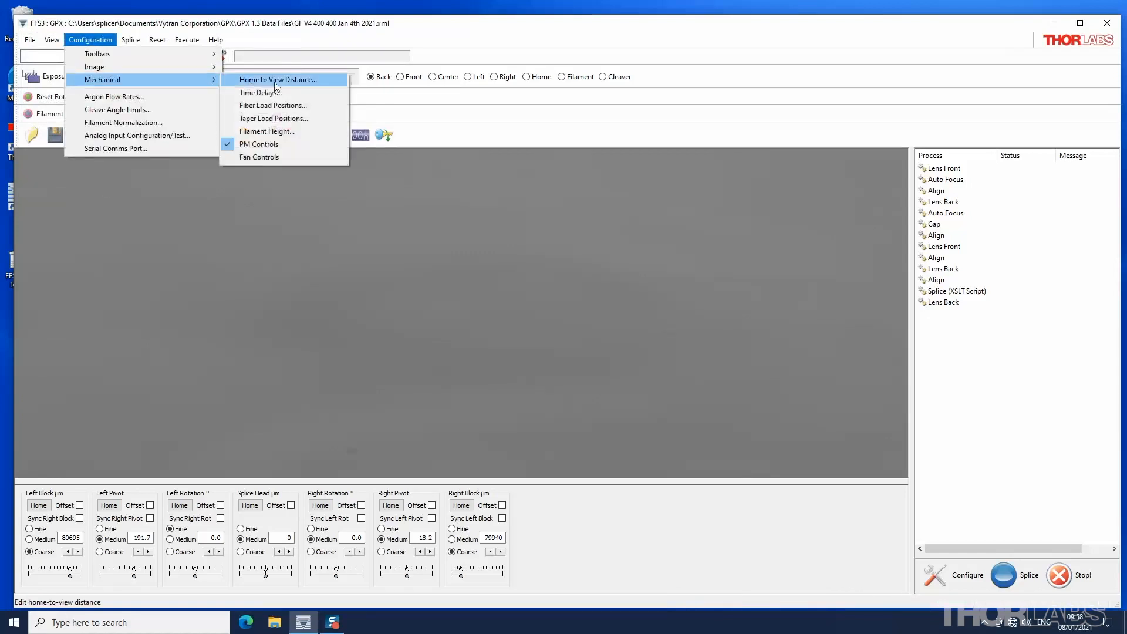
left_click(233, 131)
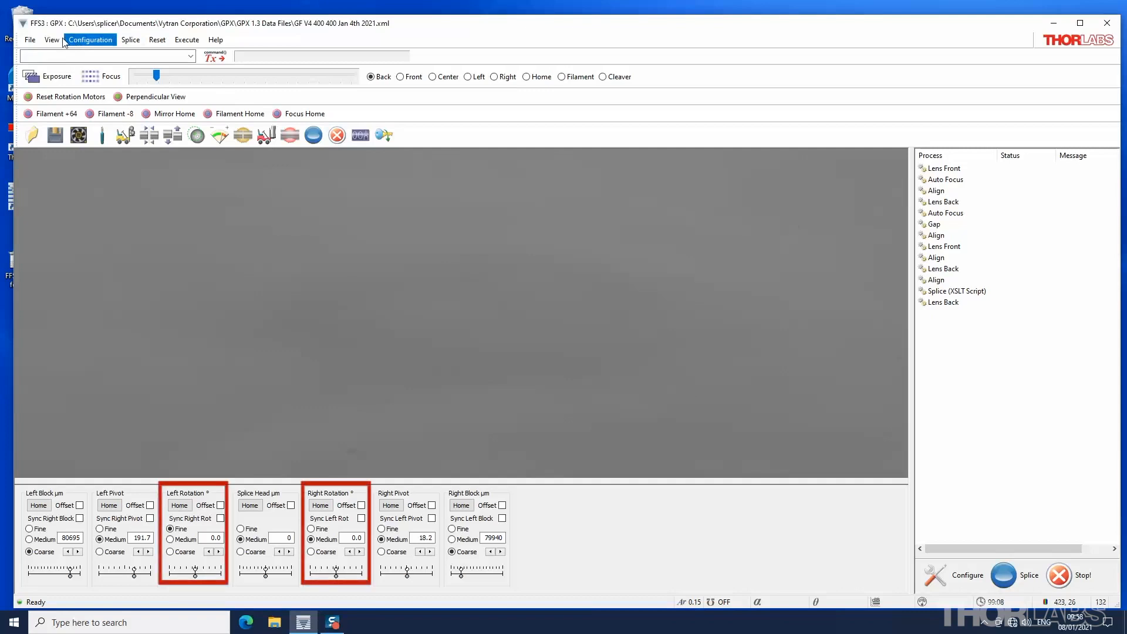
Hide the left and right rotation controls by disabling PM Controls, and restore them by enabling it again
left_click(71, 40)
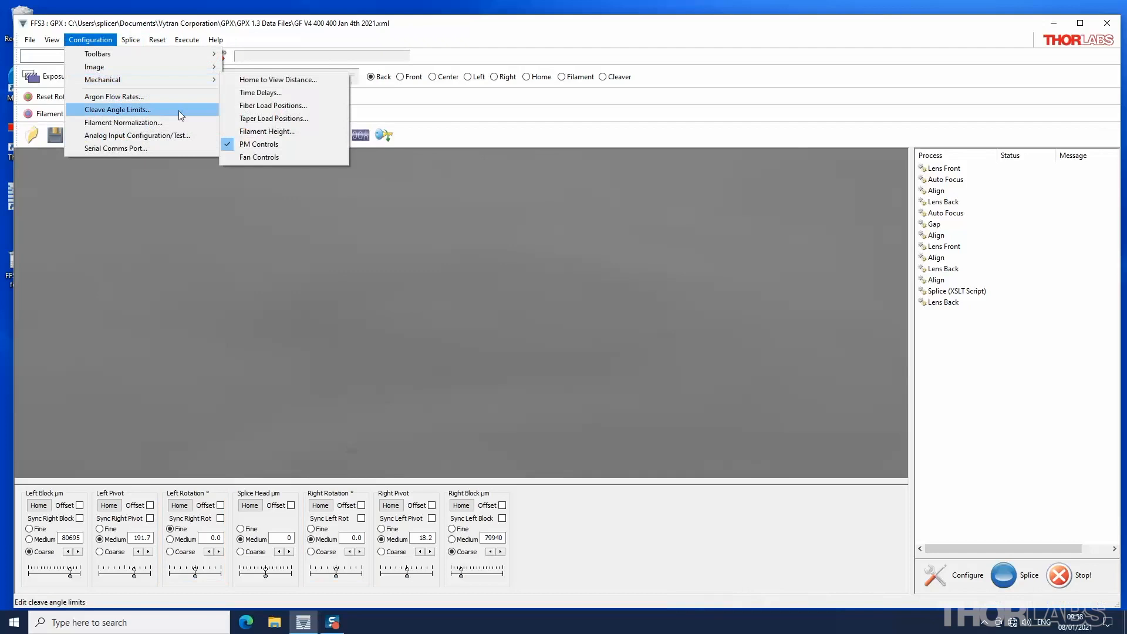
left_click(229, 143)
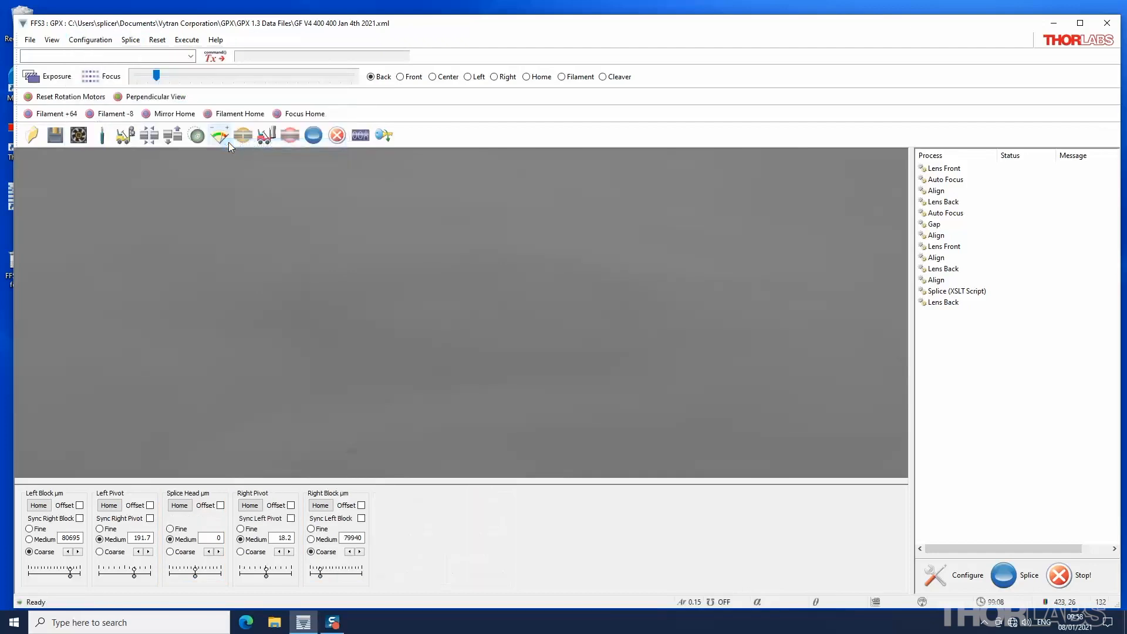
left_click(66, 45)
mouse_move(72, 84)
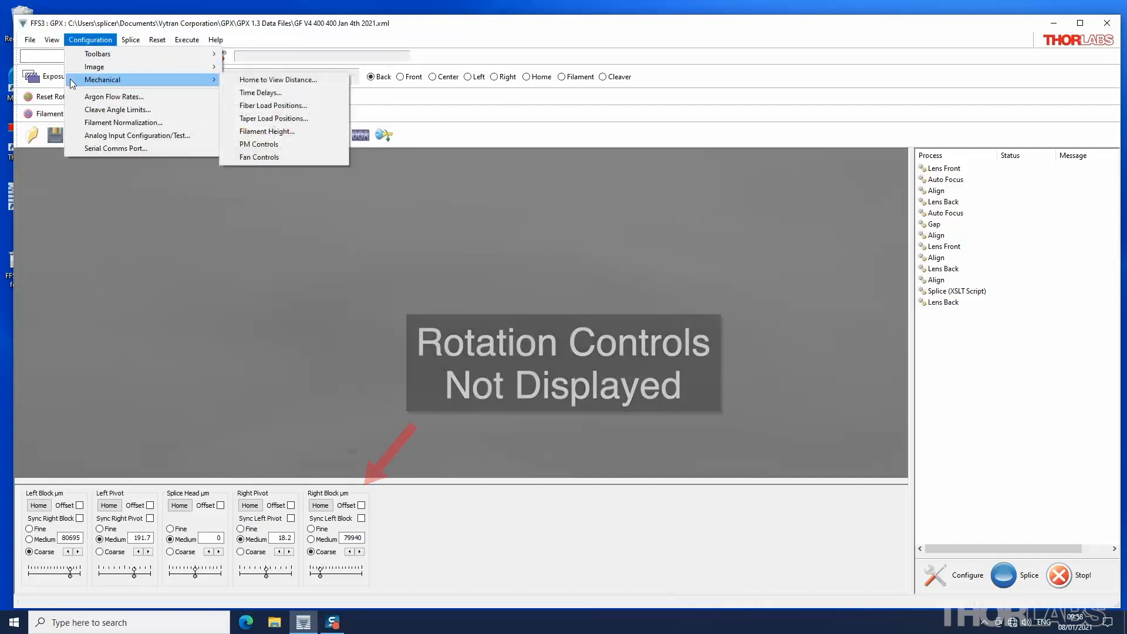
left_click(231, 145)
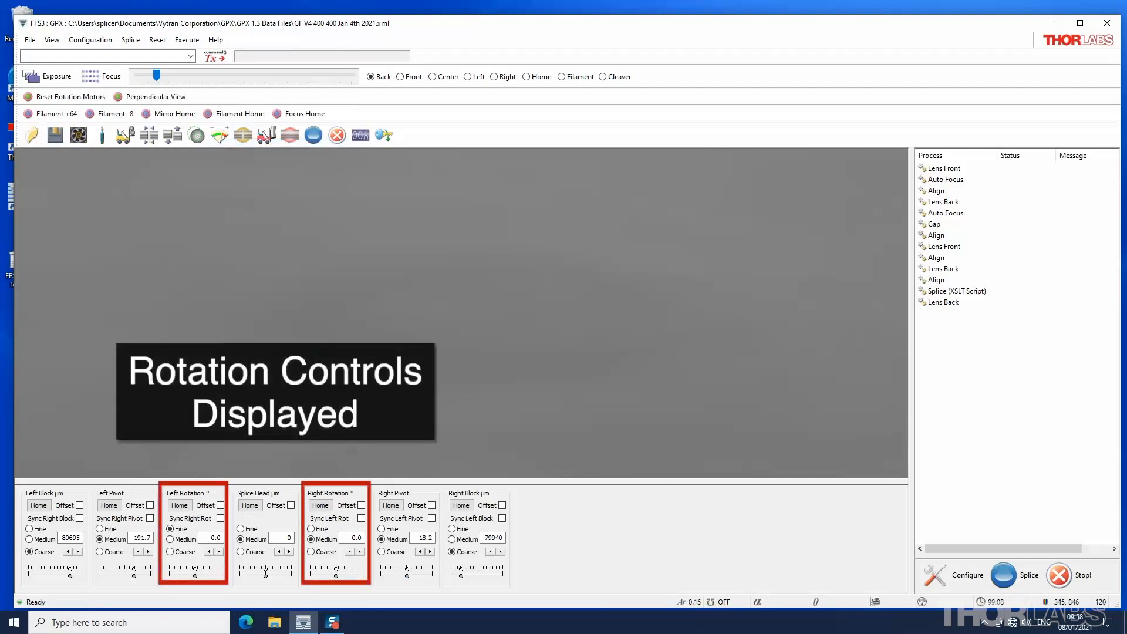
Review the mechanical fan control setup and close it without changing the TTL channel
left_click(71, 41)
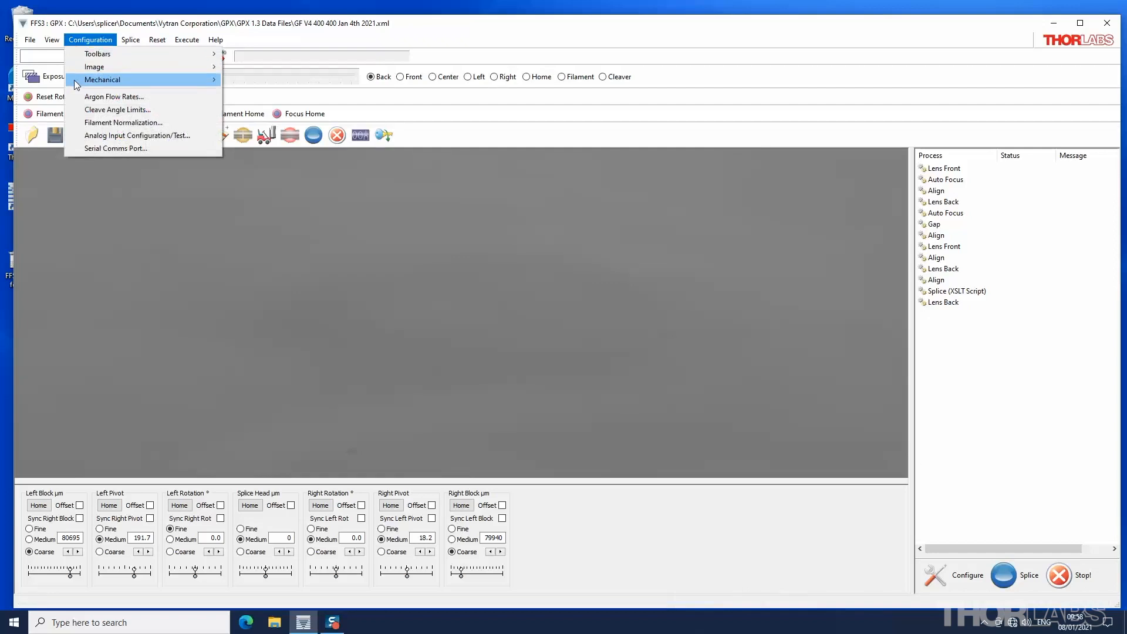
mouse_move(78, 81)
left_click(227, 158)
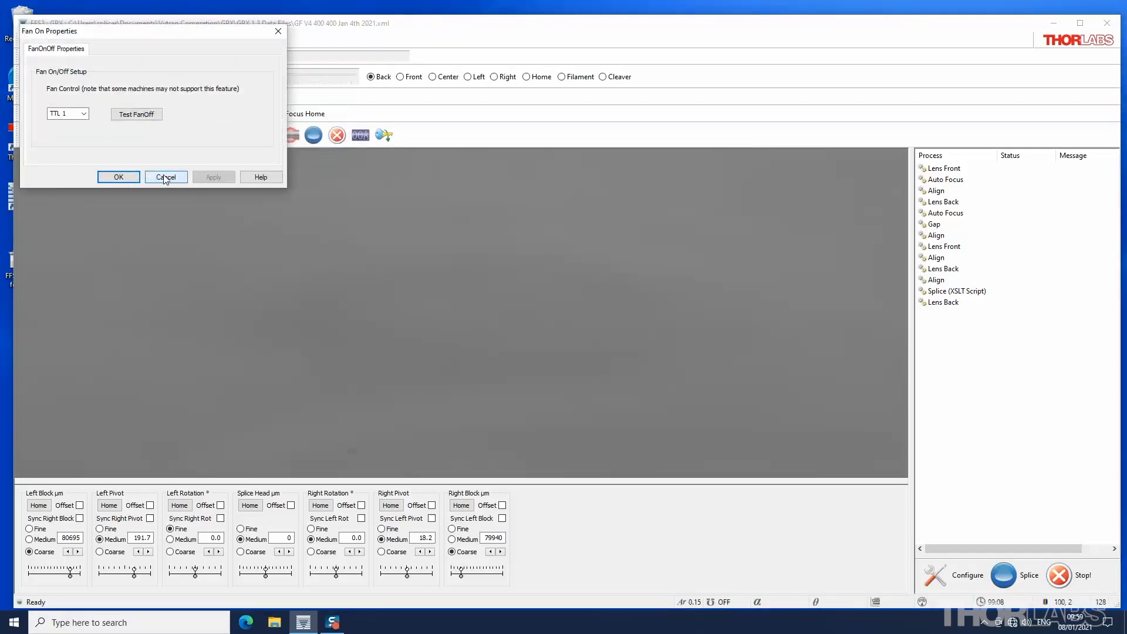
left_click(166, 177)
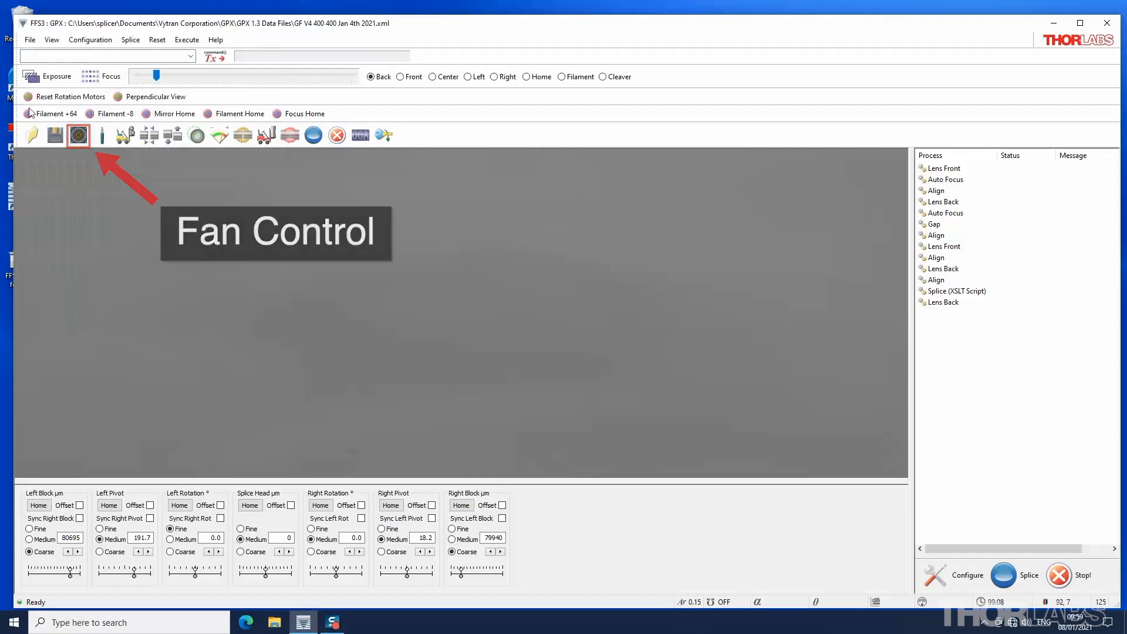
Review the Argon Flow Rates and the Cleave Angle Limits, cancelling both without changes
left_click(76, 41)
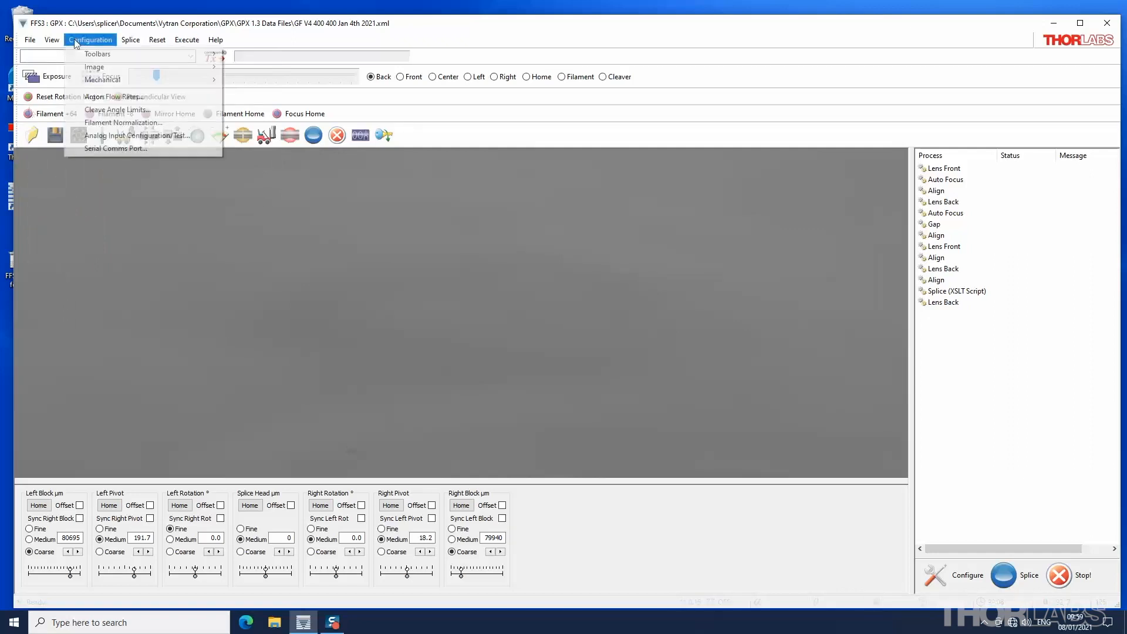
left_click(71, 101)
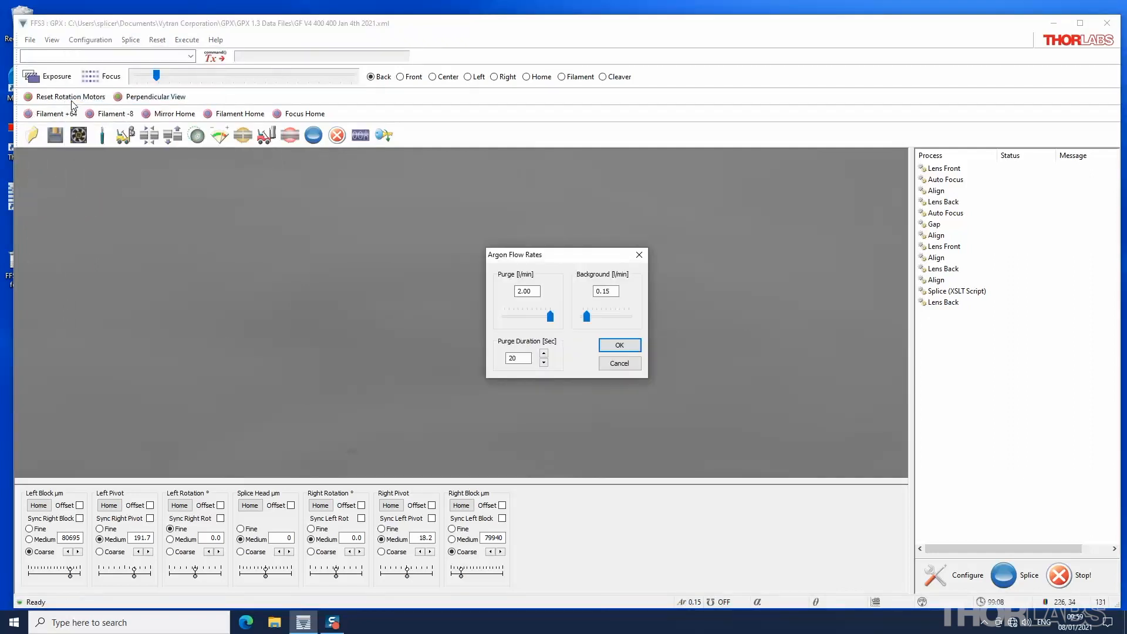
left_click(634, 366)
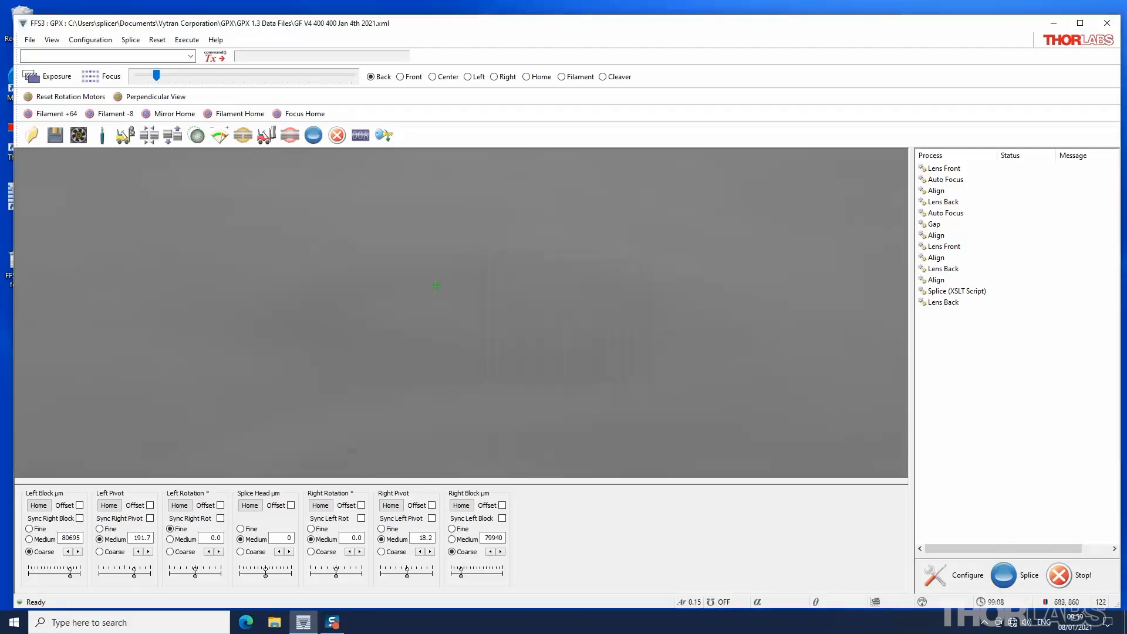
left_click(87, 40)
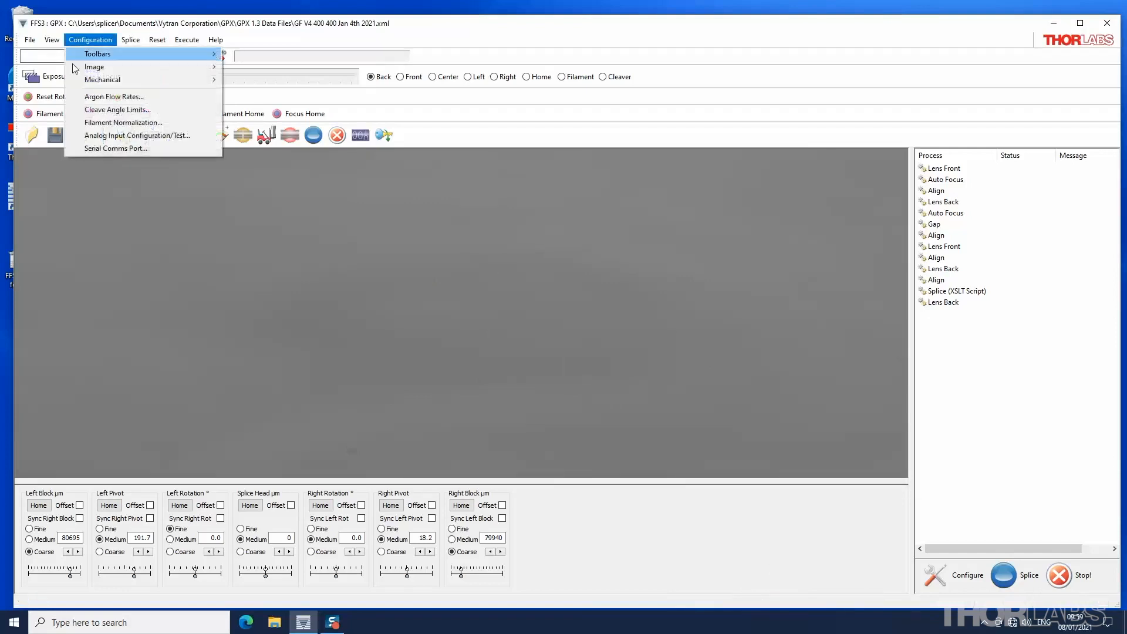
left_click(74, 109)
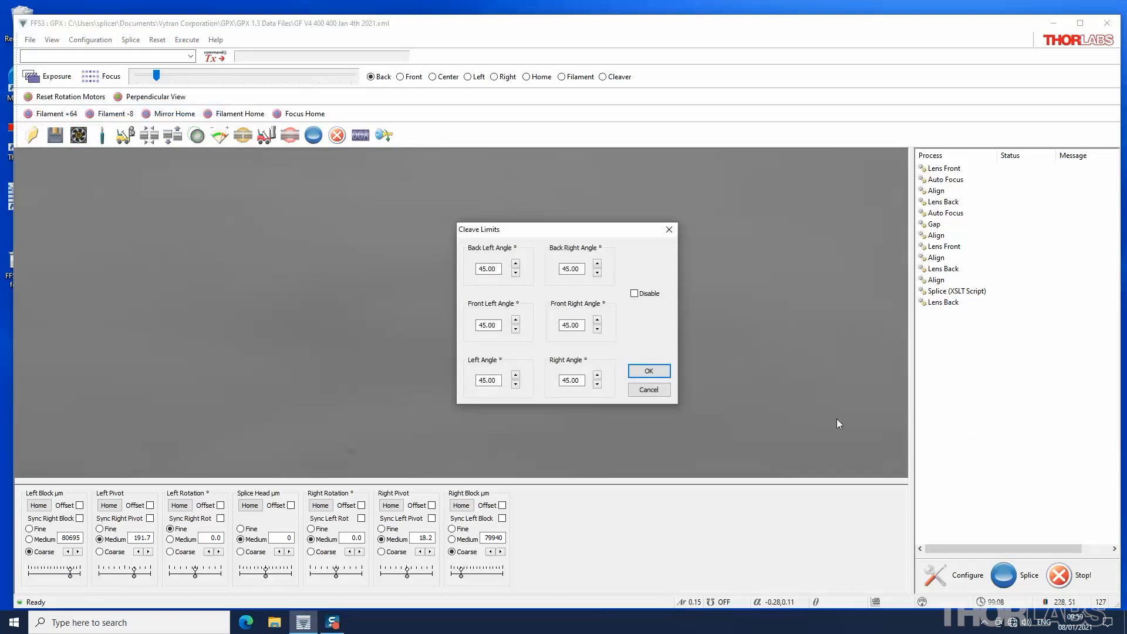
left_click(649, 390)
Review the Filament Normalization properties for the left and right fibers and cancel without changes
left_click(72, 40)
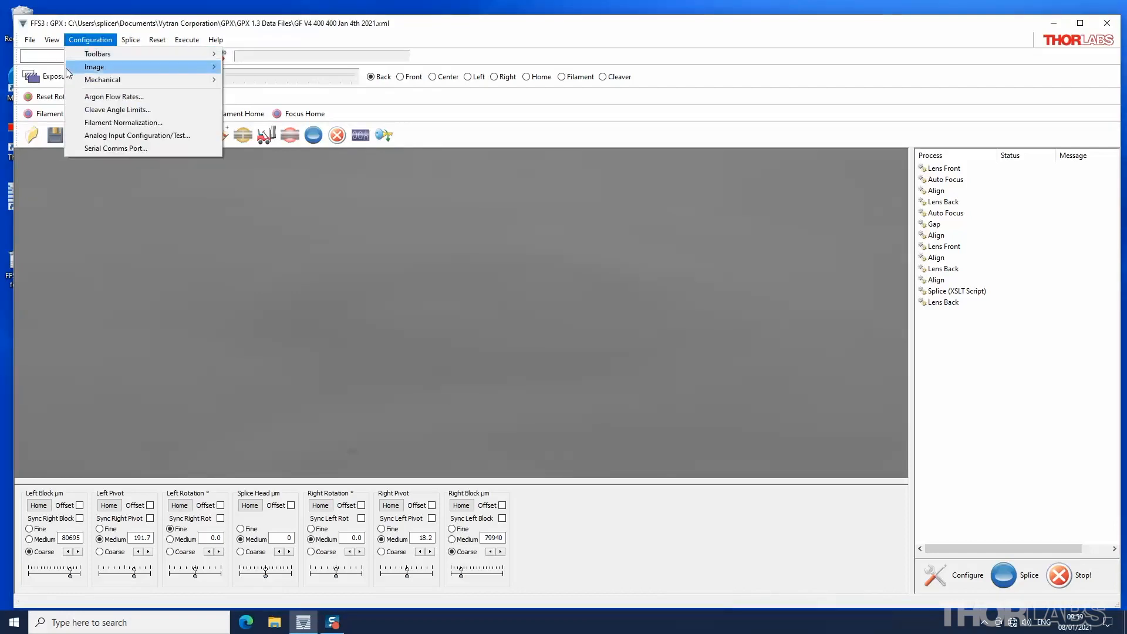
left_click(80, 124)
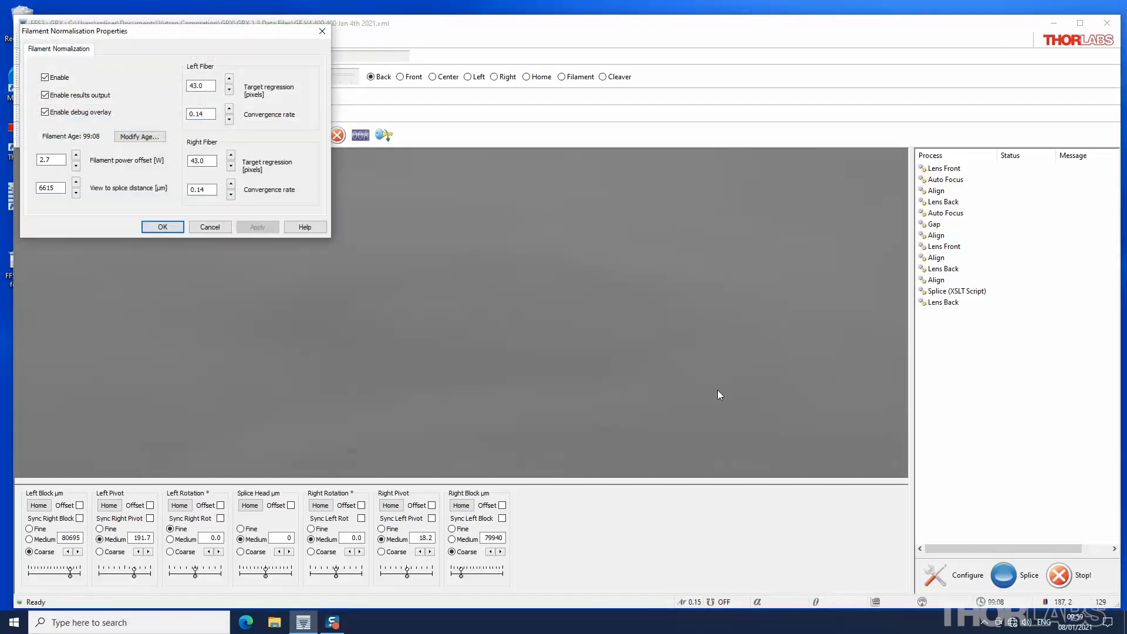
left_click(210, 227)
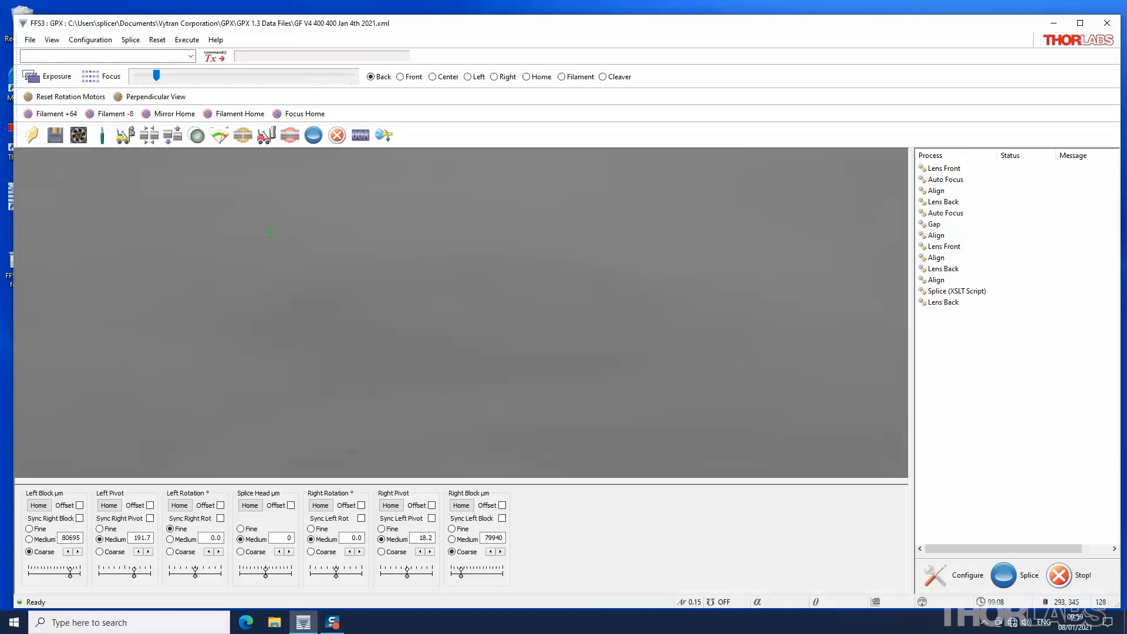
Review the analog input configuration and the Serial Comms Port selection, closing both without changes
left_click(71, 41)
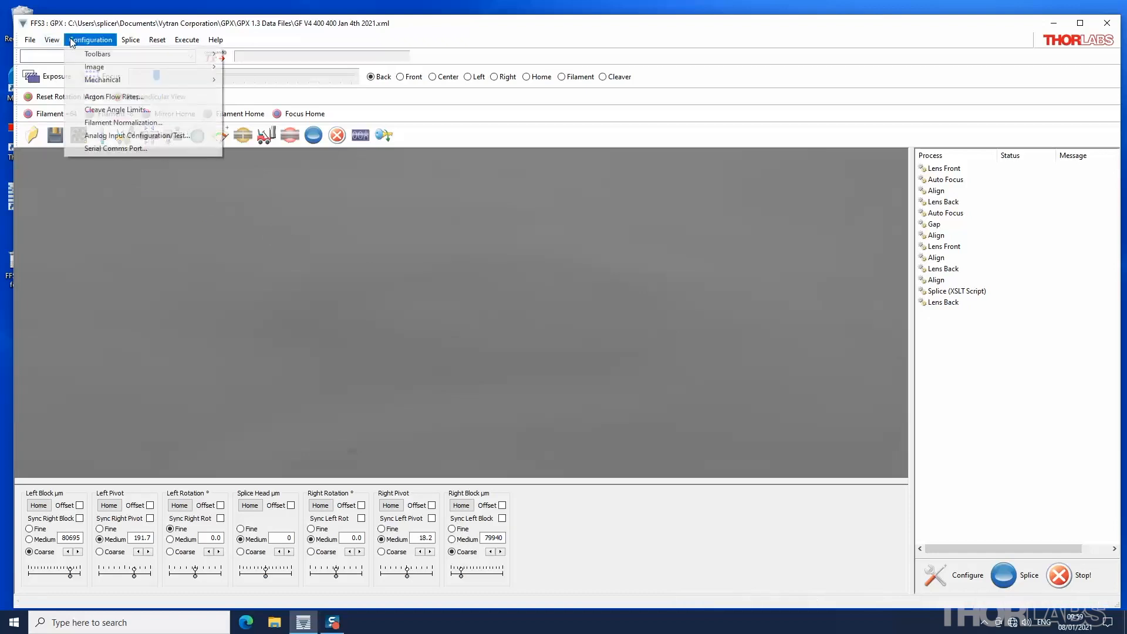
left_click(79, 135)
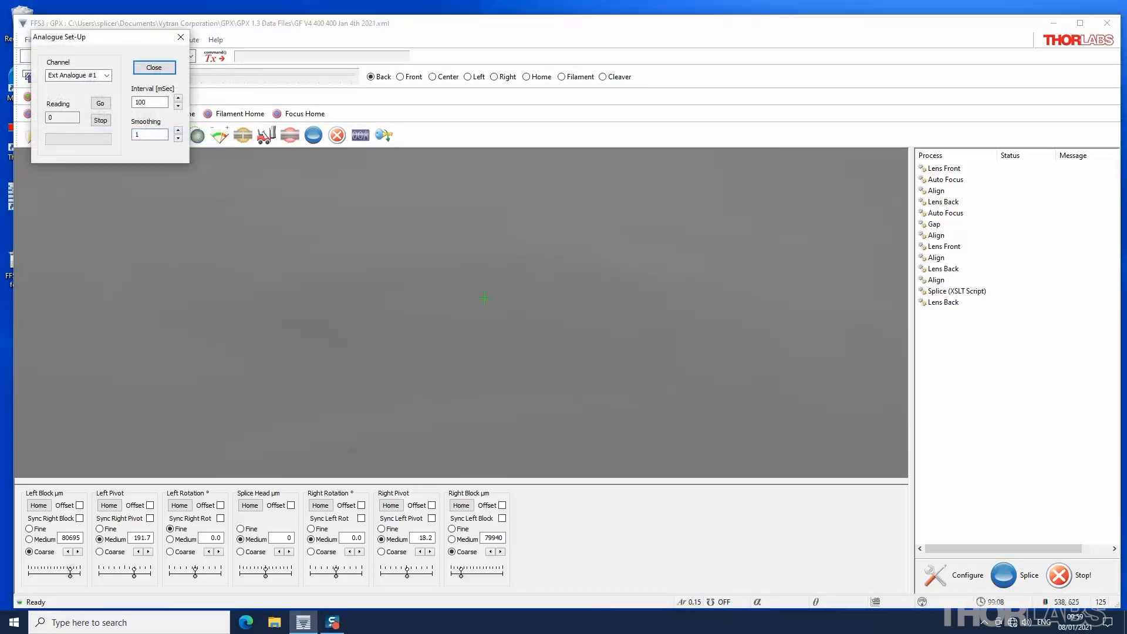
left_click(181, 37)
left_click(72, 41)
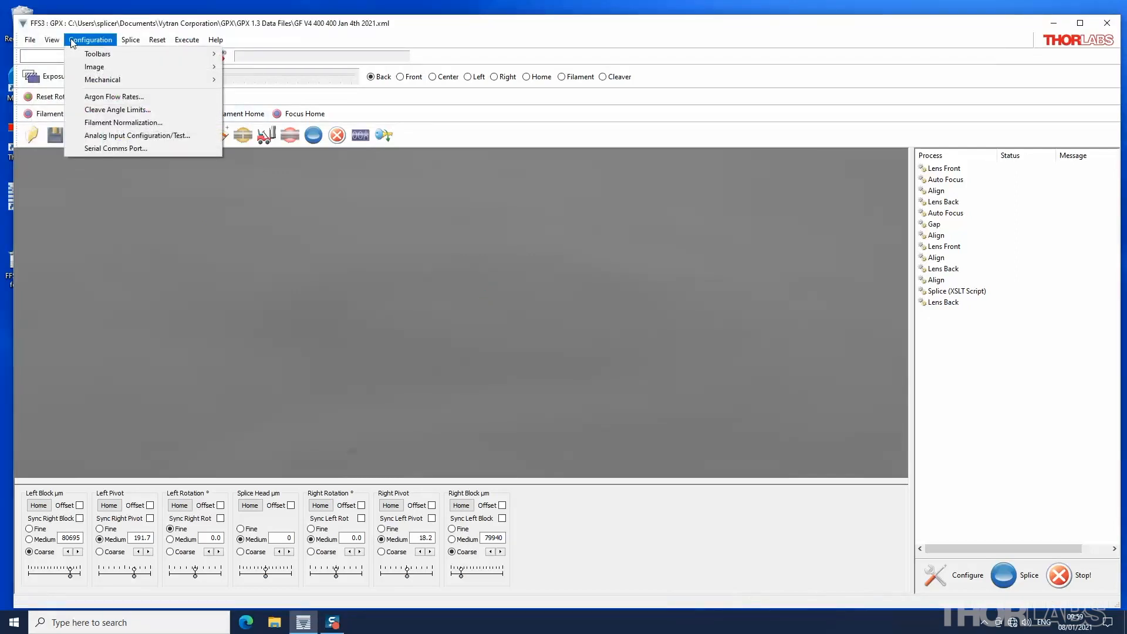
left_click(82, 149)
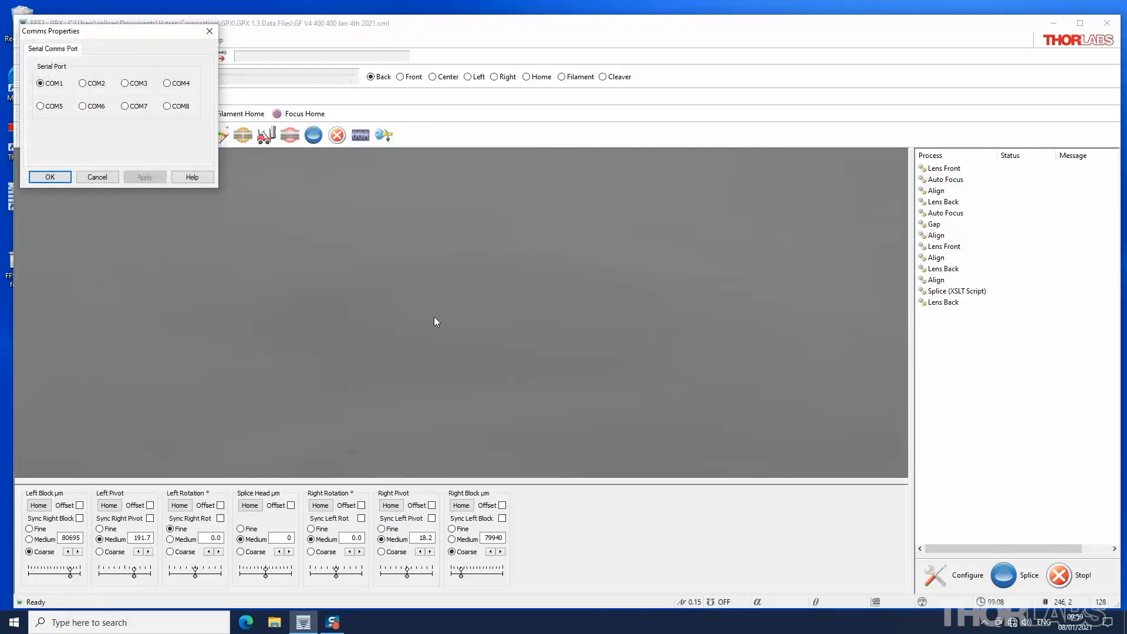
left_click(104, 181)
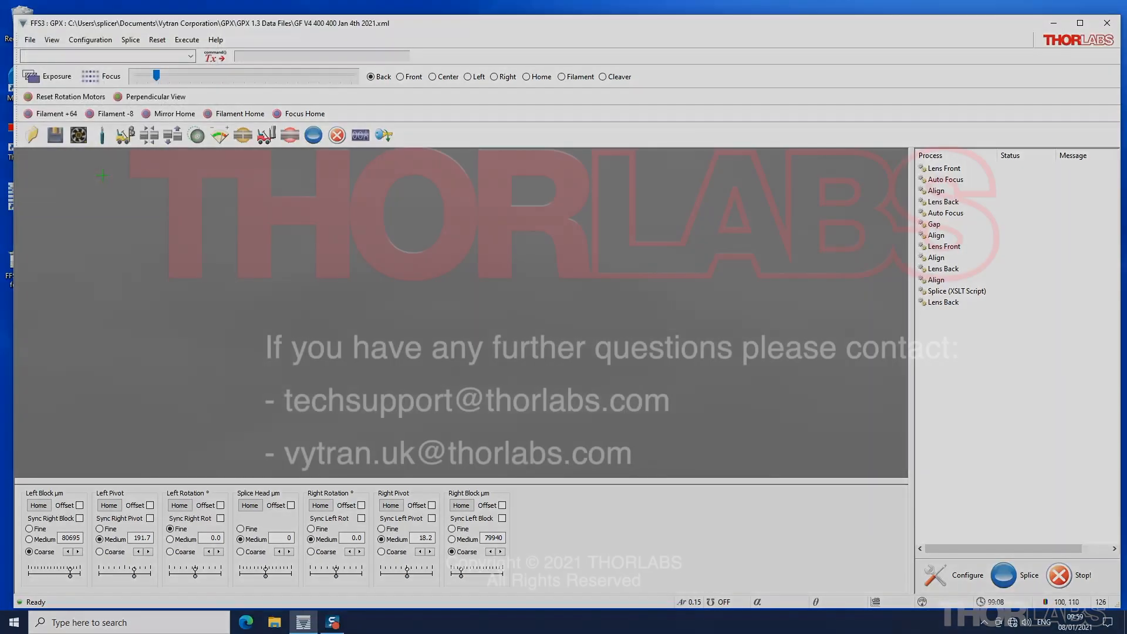